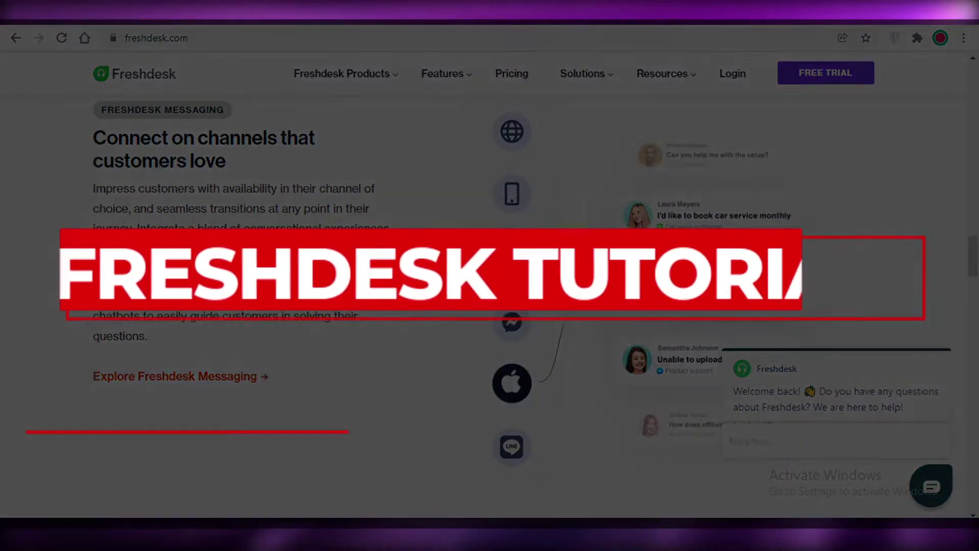
- Open the FREE TRIAL signup page on freshdesk.com
scroll(321, 188, "up", 7)
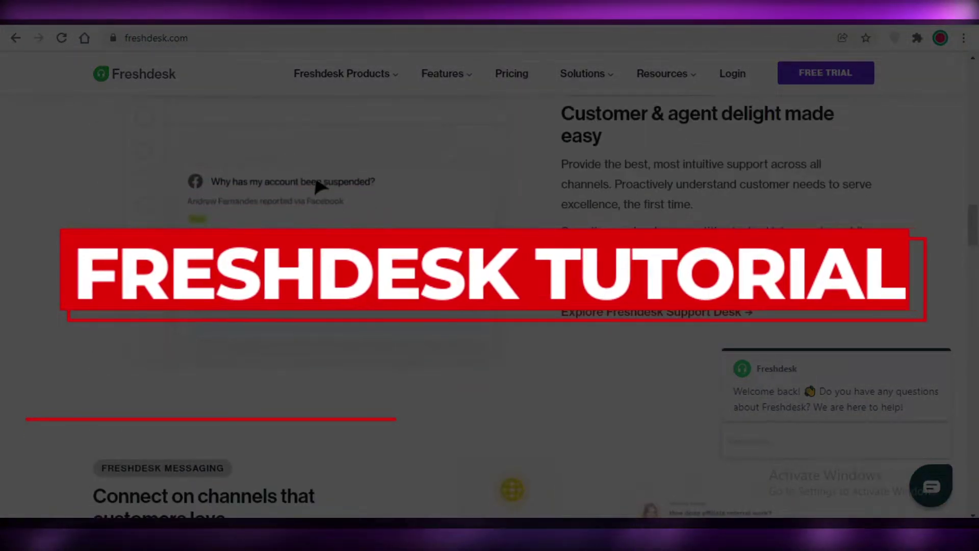
scroll(458, 291, "up", 15)
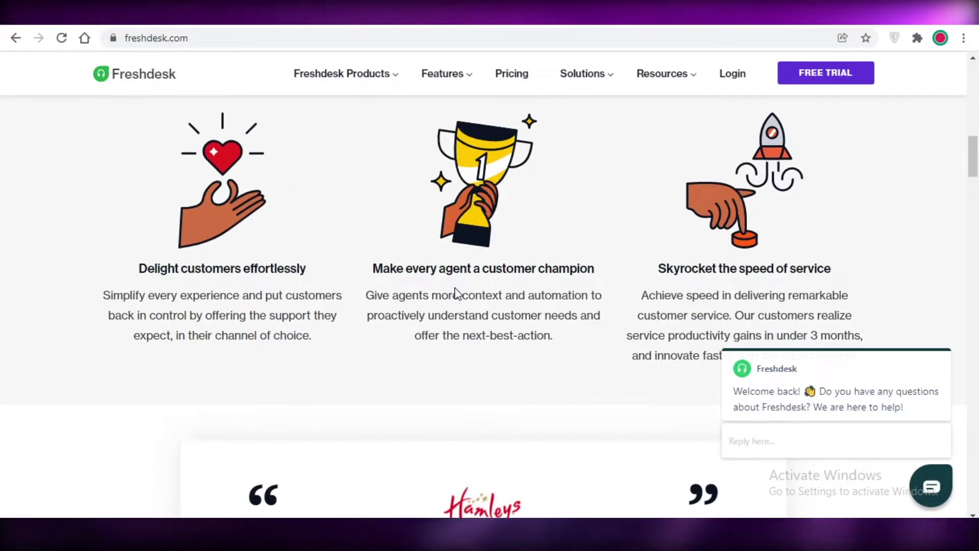
scroll(456, 293, "up", 15)
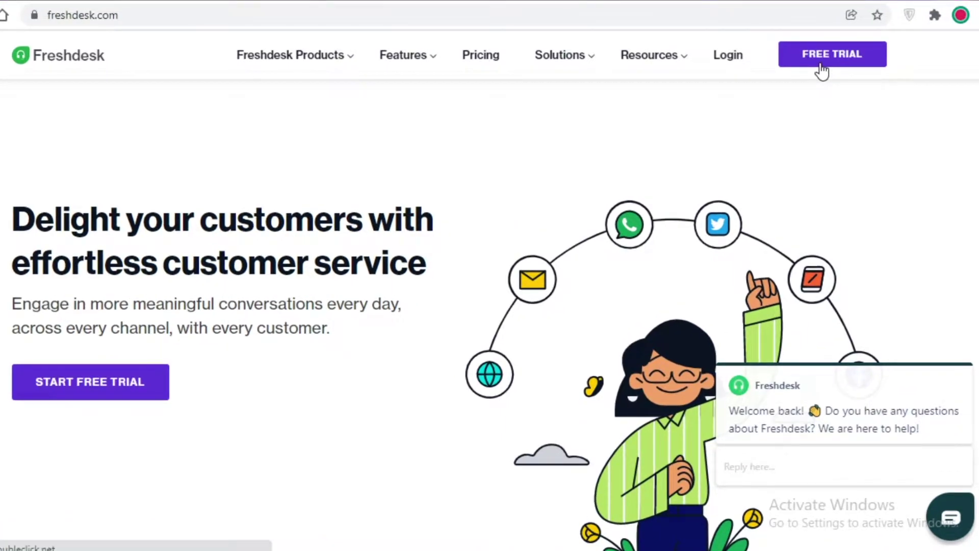
left_click(815, 70)
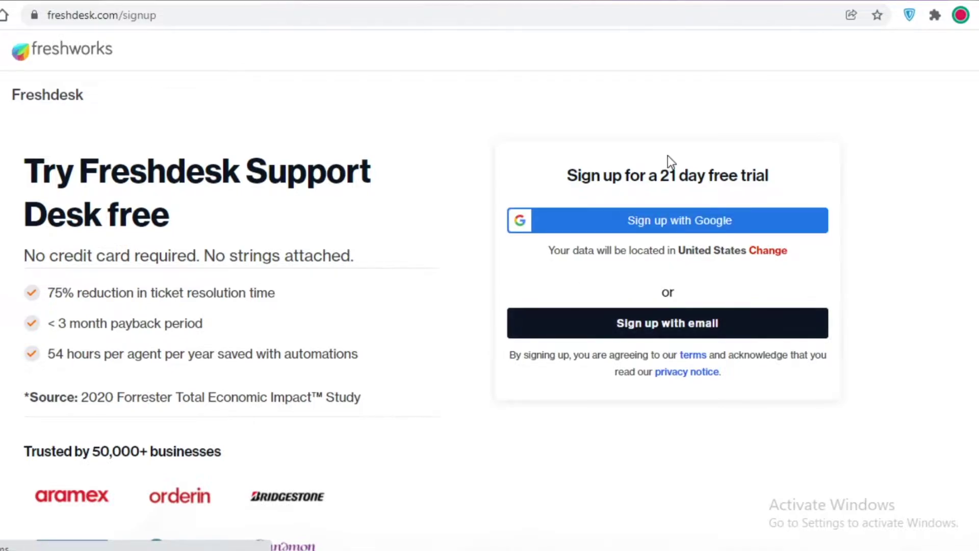
- Sign up for the 21-day trial with a Google account
scroll(635, 227, "down", 2)
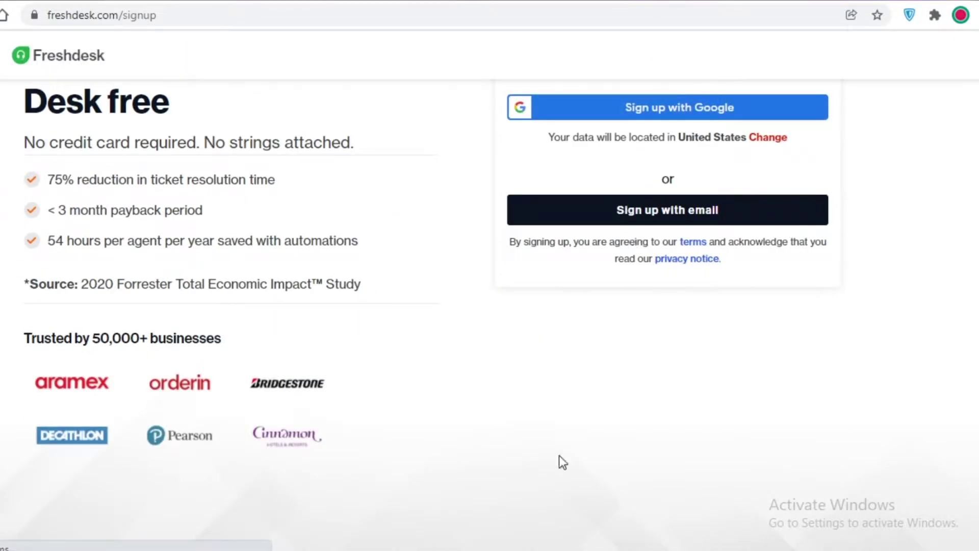
scroll(656, 280, "up", 2)
scroll(662, 234, "down", 1)
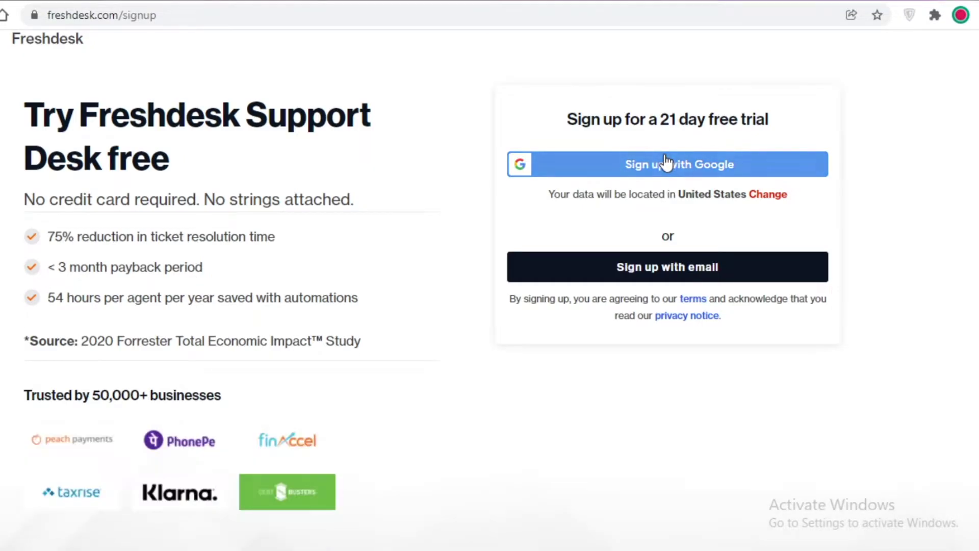
left_click(665, 163)
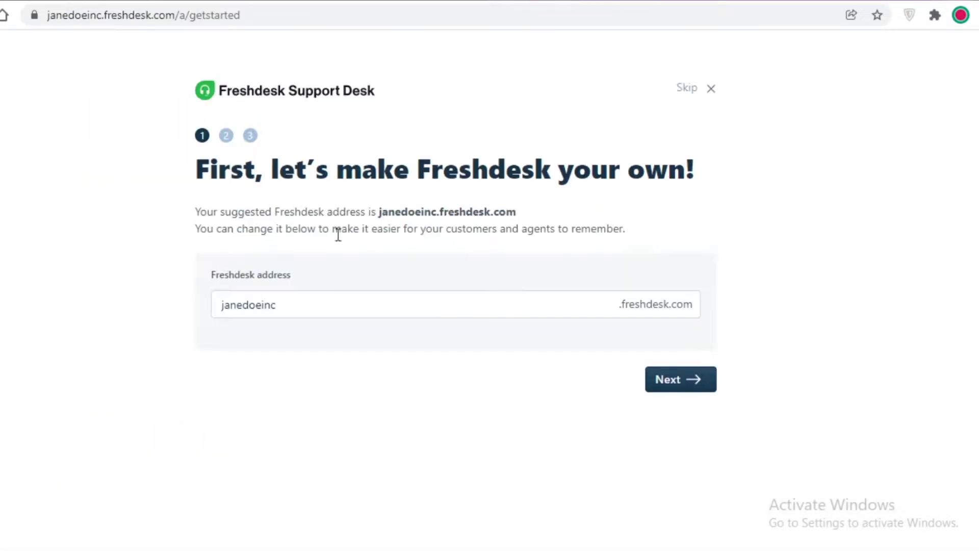
- Replace the suggested helpdesk address with a shorter custom subdomain and continue to step 2
left_click(287, 302)
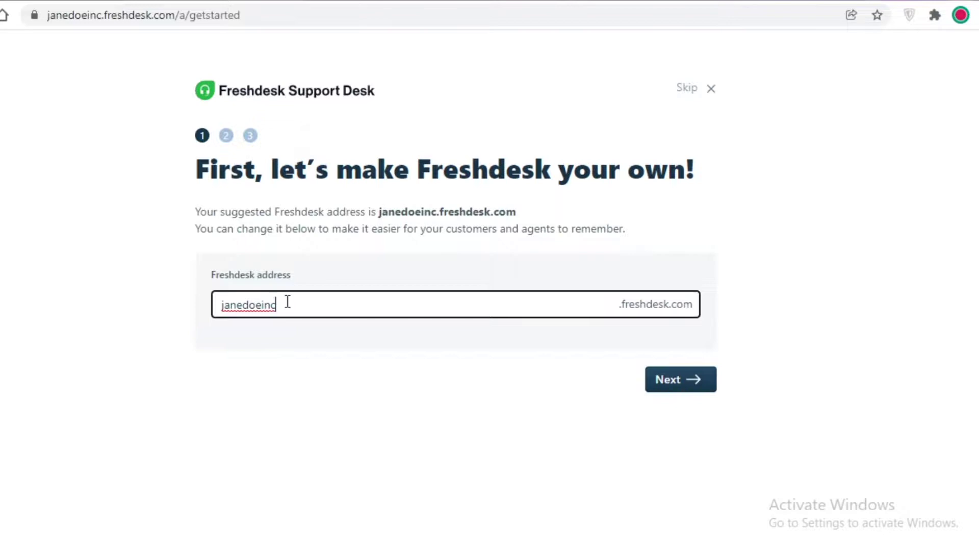
key("ctrl+a")
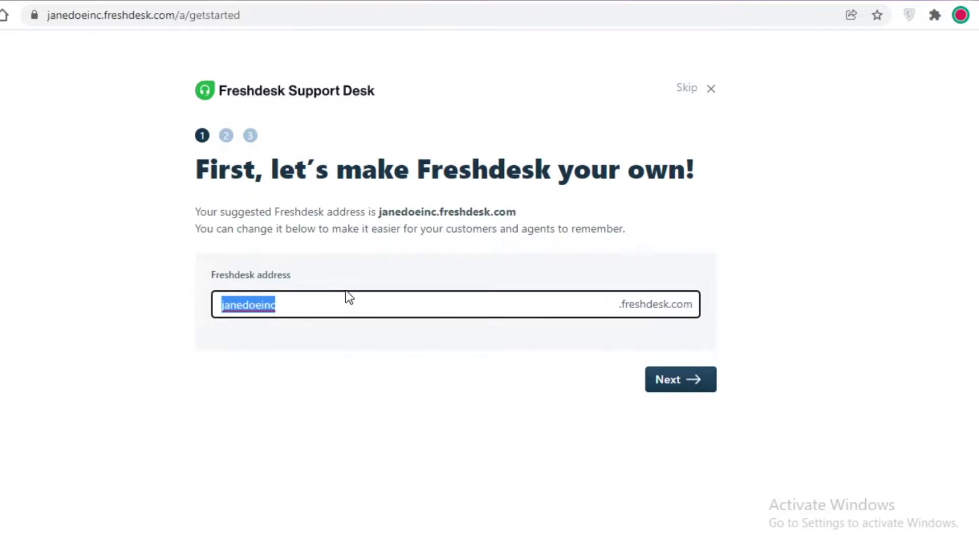
type("JaneDo")
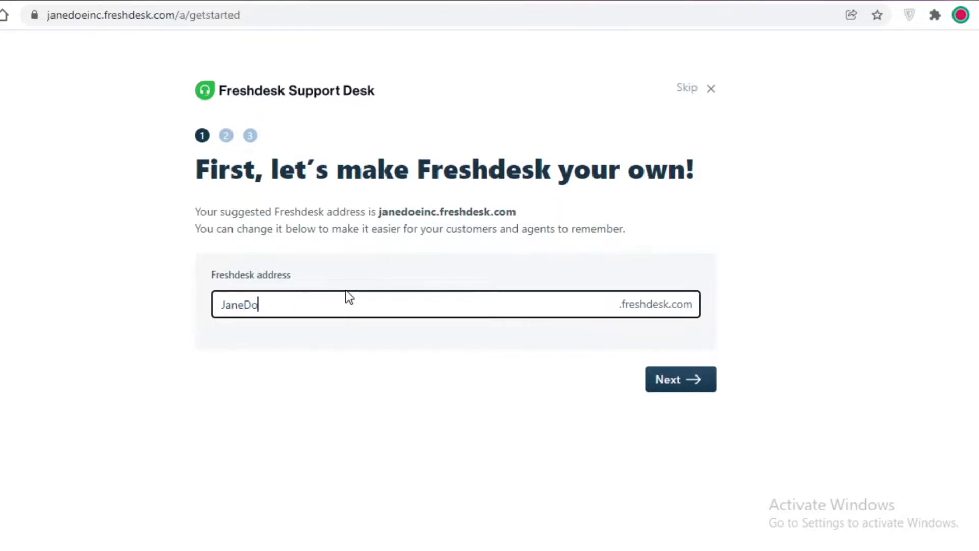
type("ne")
key("BackSpace")
left_click(808, 214)
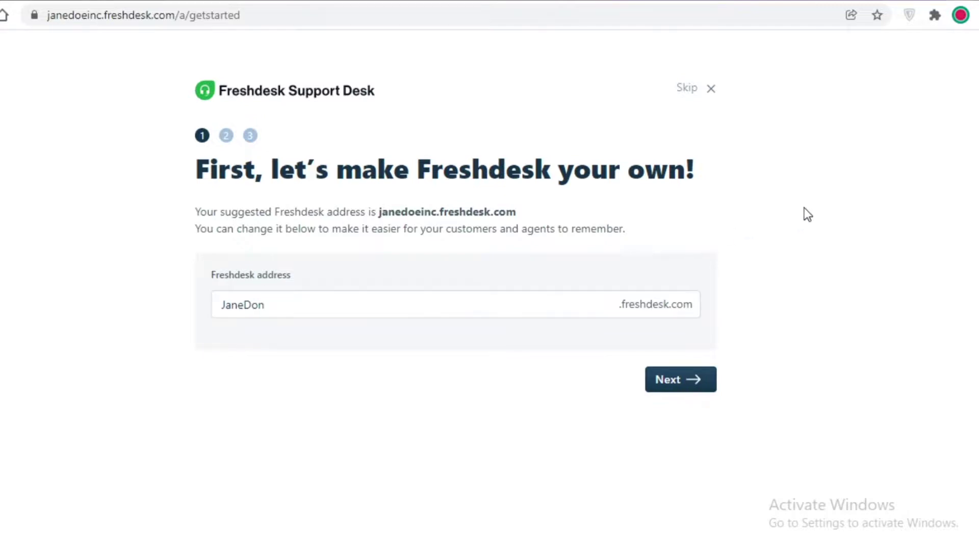
left_click(431, 305)
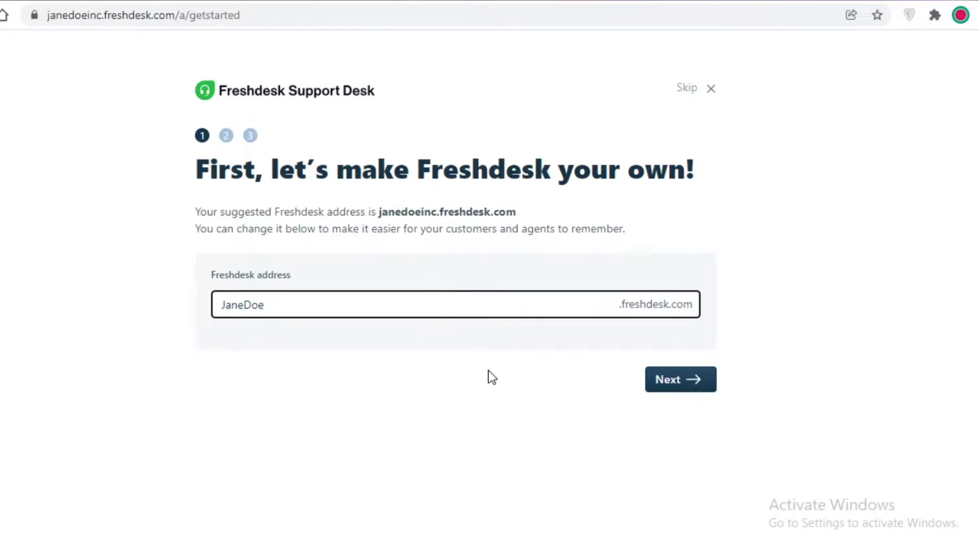
left_click(659, 382)
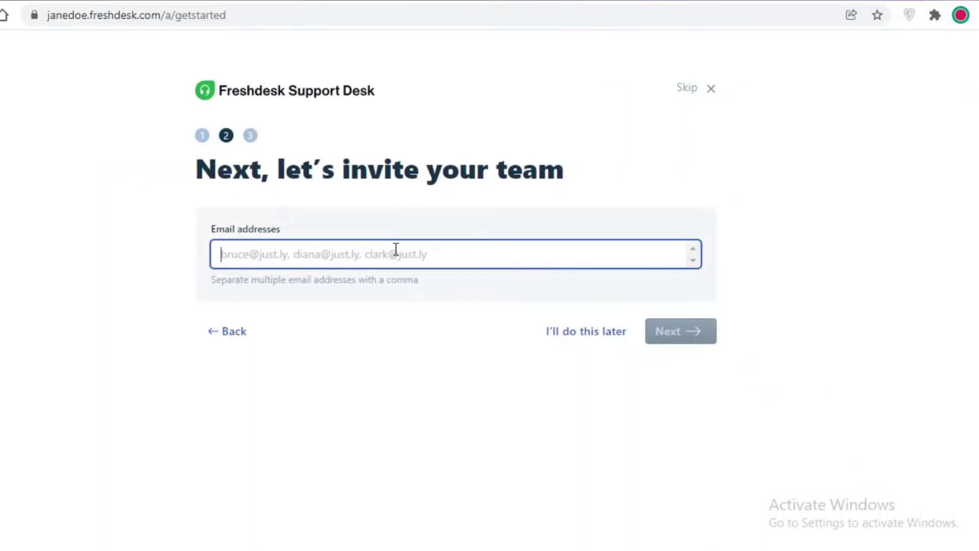
- Skip inviting the team and connecting support email to finish setup
left_click(640, 211)
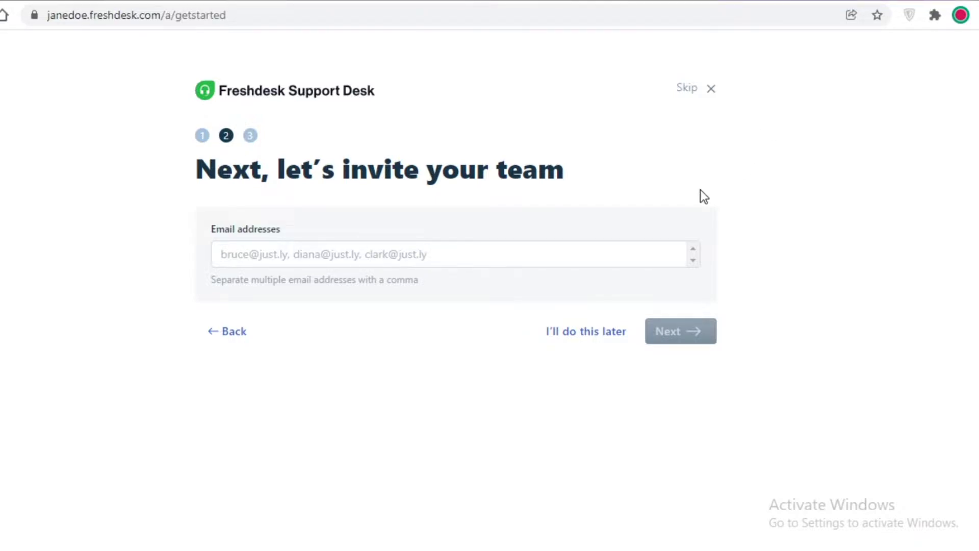
left_click(371, 255)
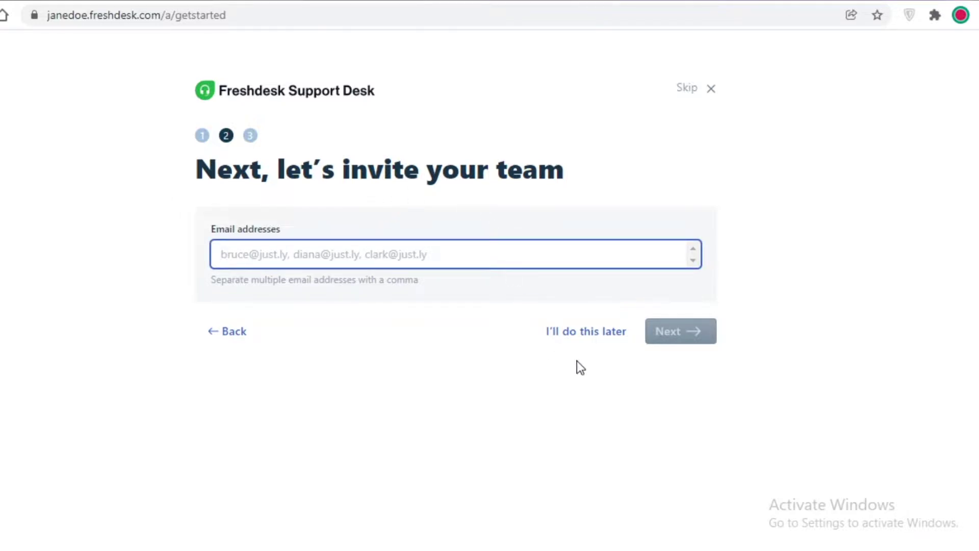
left_click(596, 334)
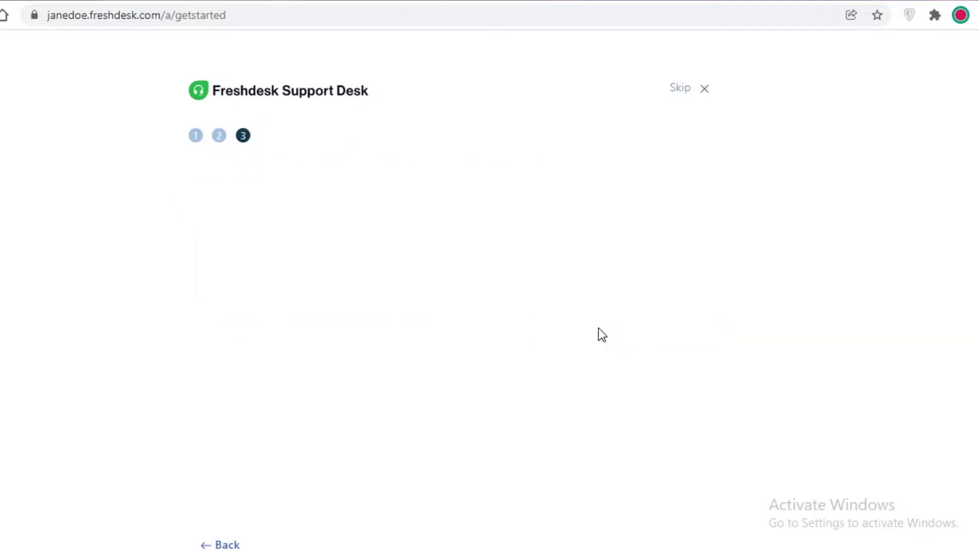
left_click(694, 89)
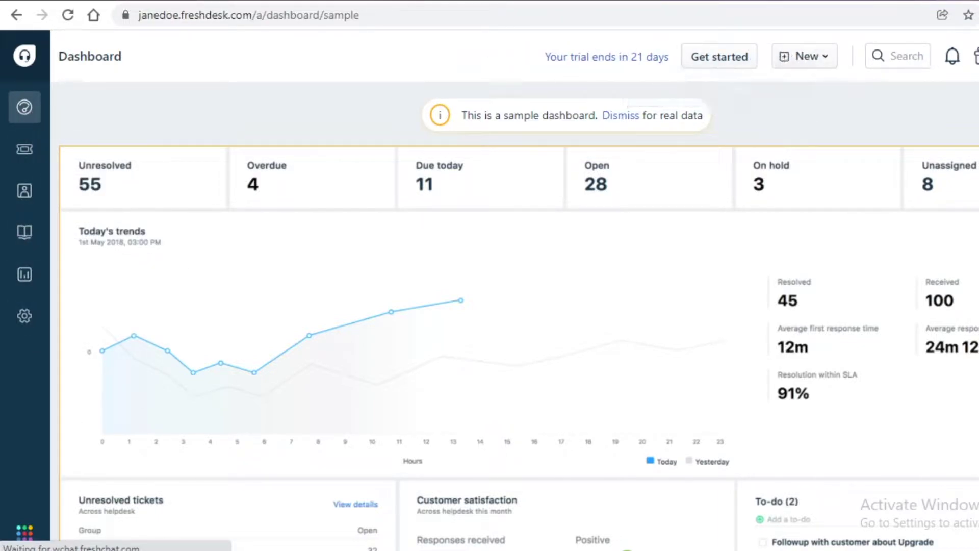
left_click(819, 60)
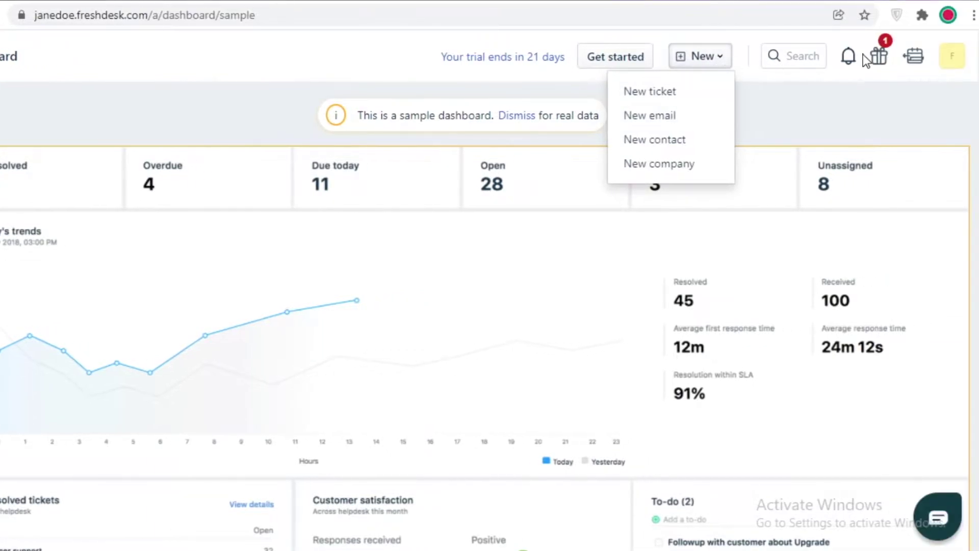
left_click(856, 93)
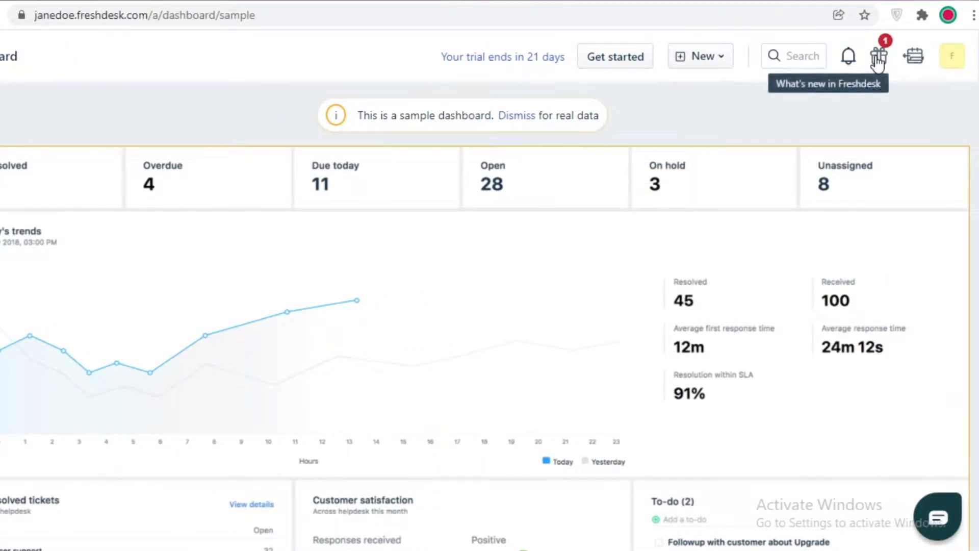
left_click(953, 56)
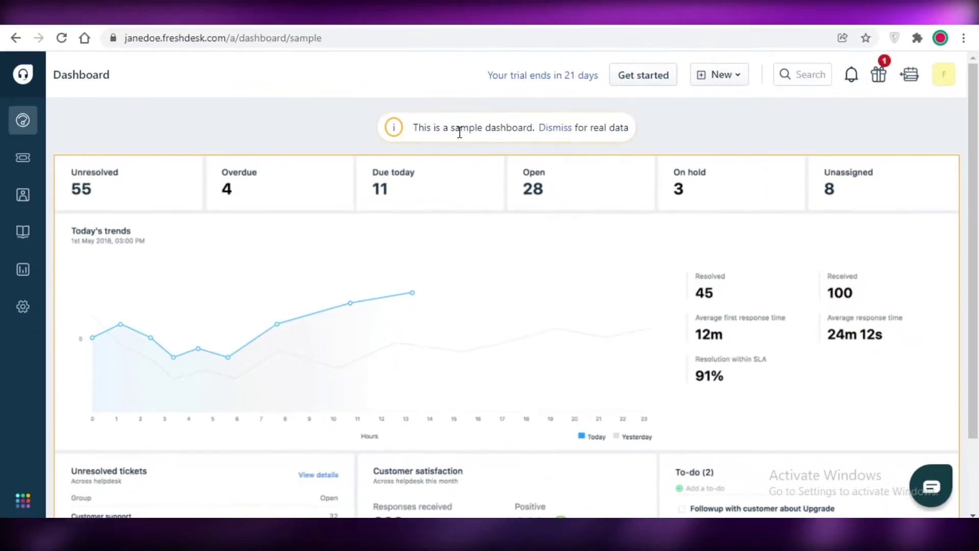
scroll(536, 118, "down", 2)
scroll(573, 131, "down", 1)
scroll(300, 303, "up", 3)
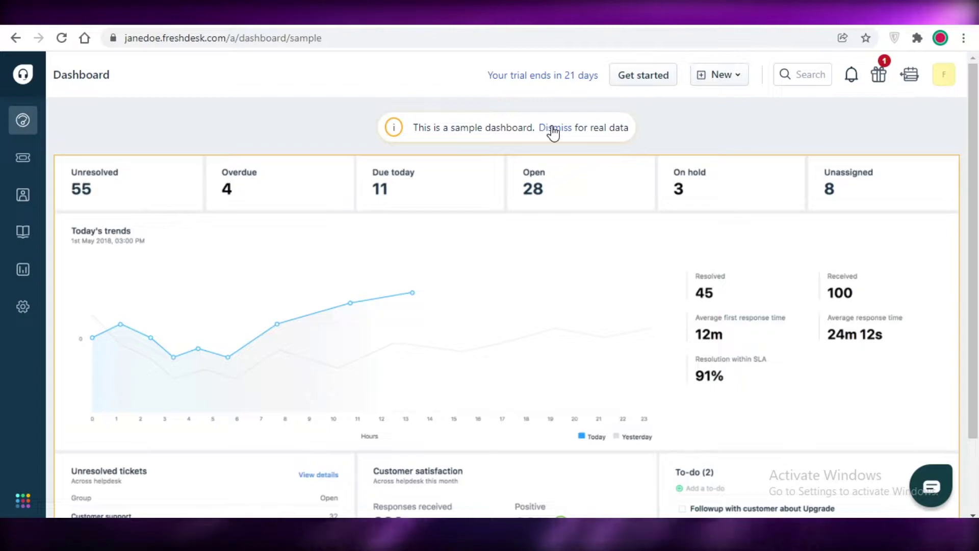
- Dismiss the sample dashboard and close the dashboard views list
left_click(553, 128)
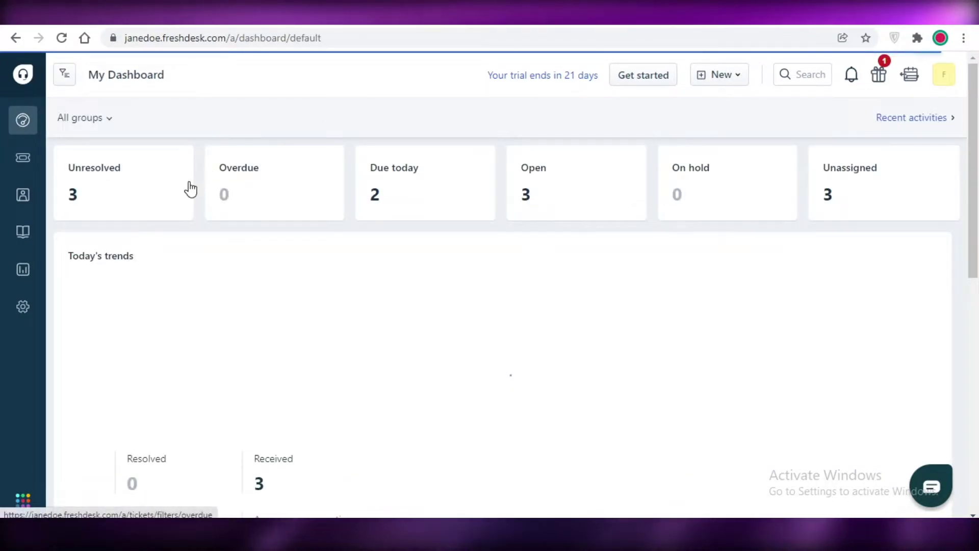
scroll(187, 195, "down", 3)
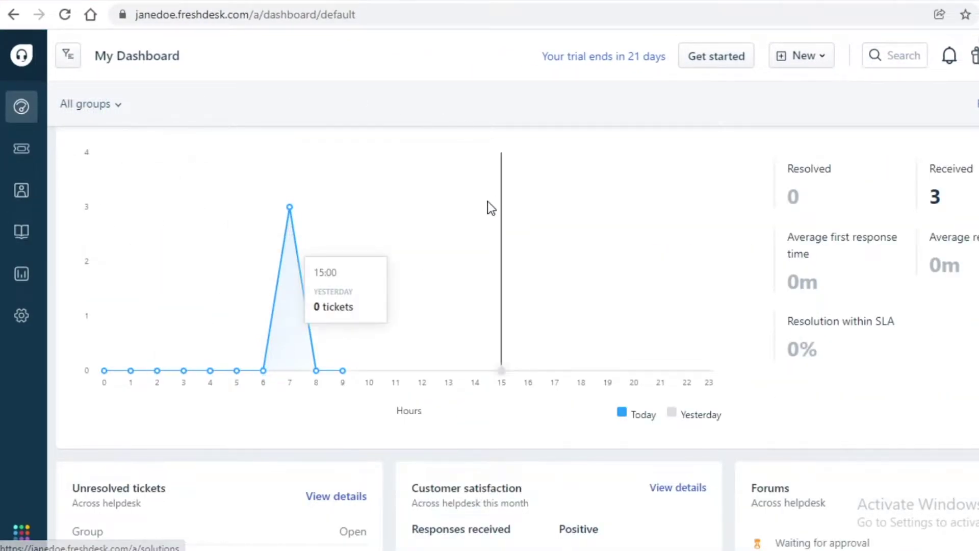
scroll(87, 219, "down", 5)
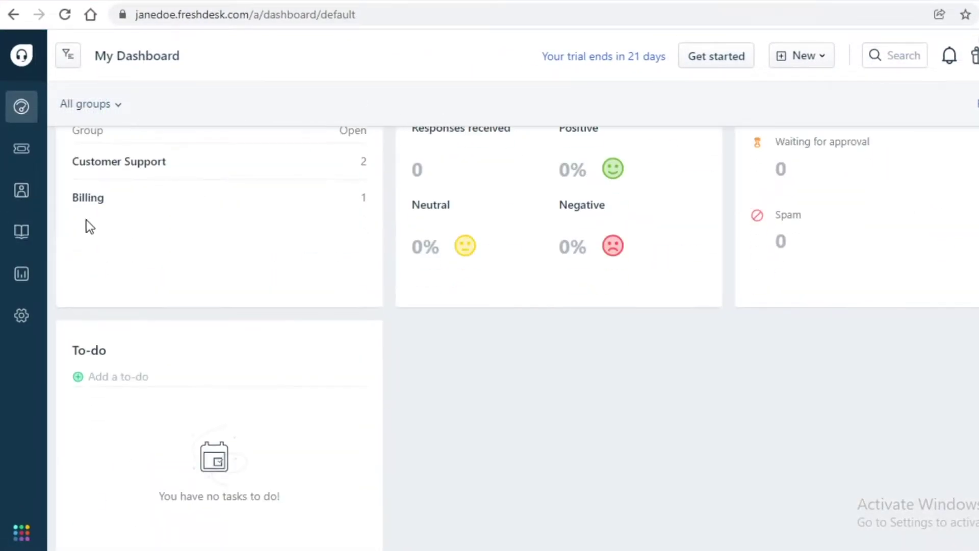
left_click(66, 55)
left_click(451, 143)
scroll(458, 150, "up", 8)
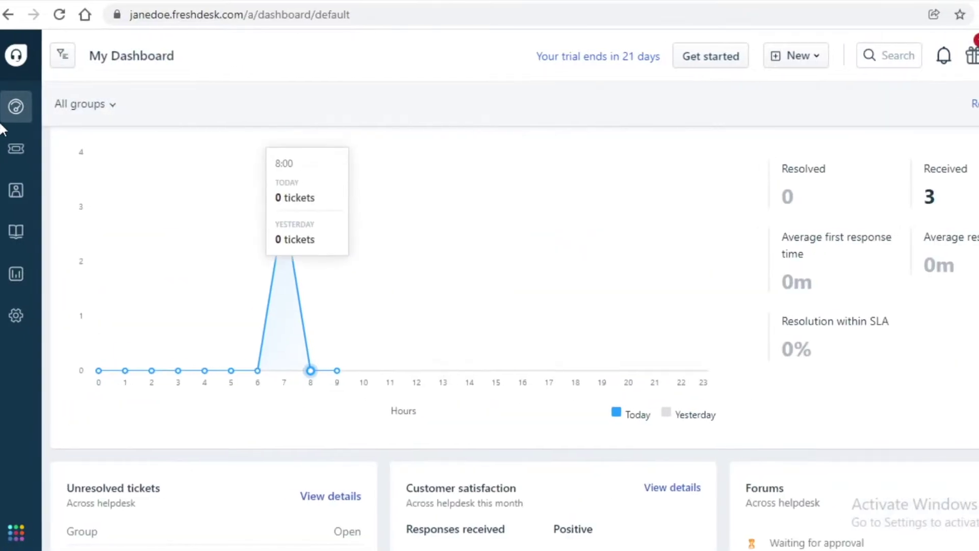
- Check the New dropdown, then review My Dashboard's ticket chart and unresolved-ticket widgets
left_click(833, 56)
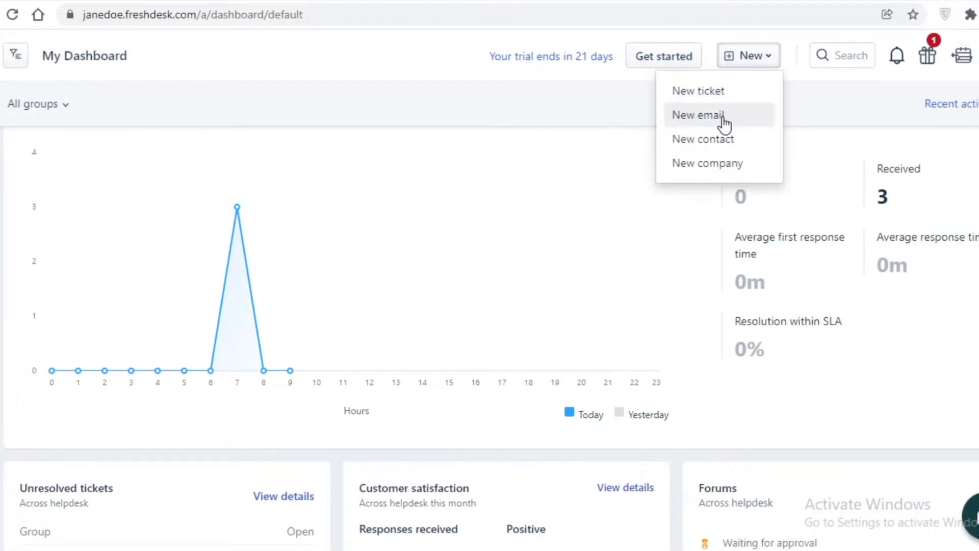
scroll(540, 195, "down", 8)
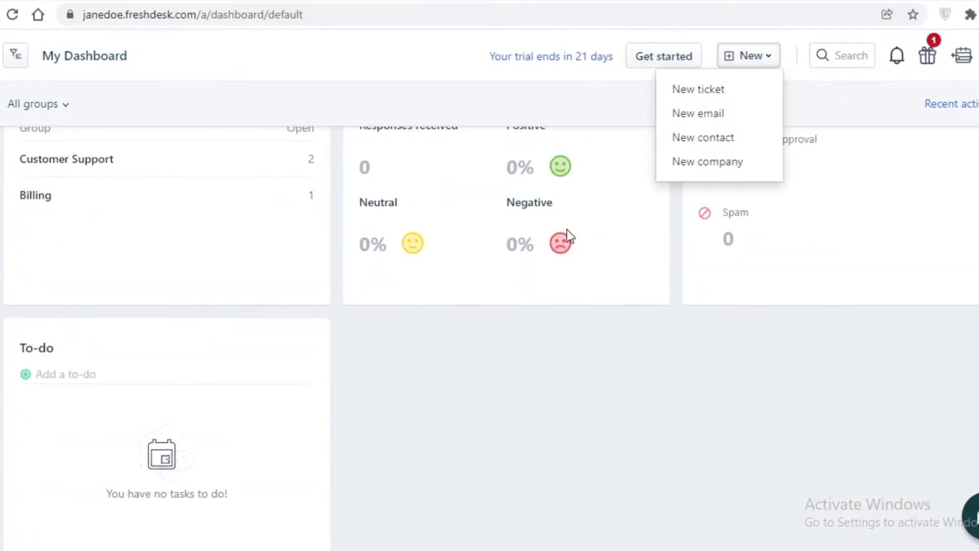
scroll(65, 415, "up", 5)
scroll(74, 424, "down", 5)
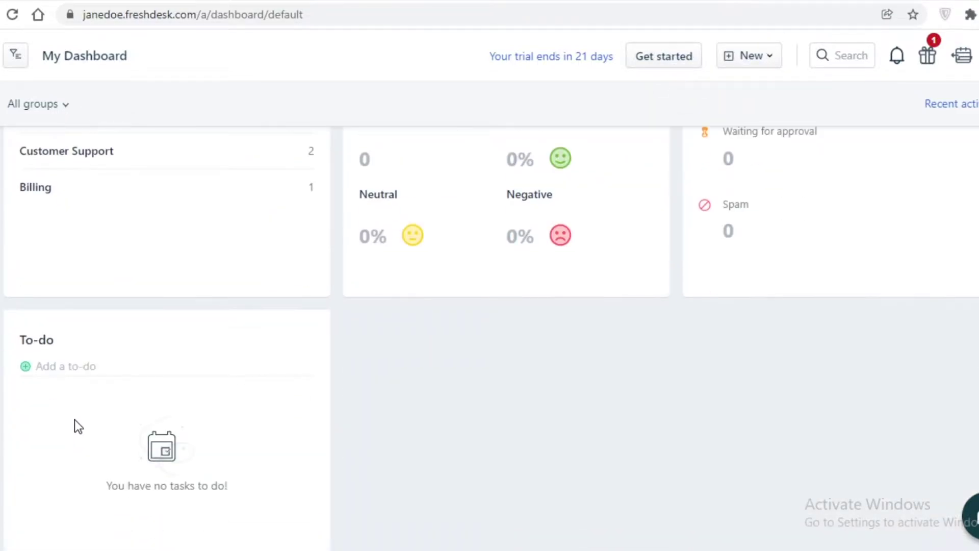
scroll(157, 343, "up", 5)
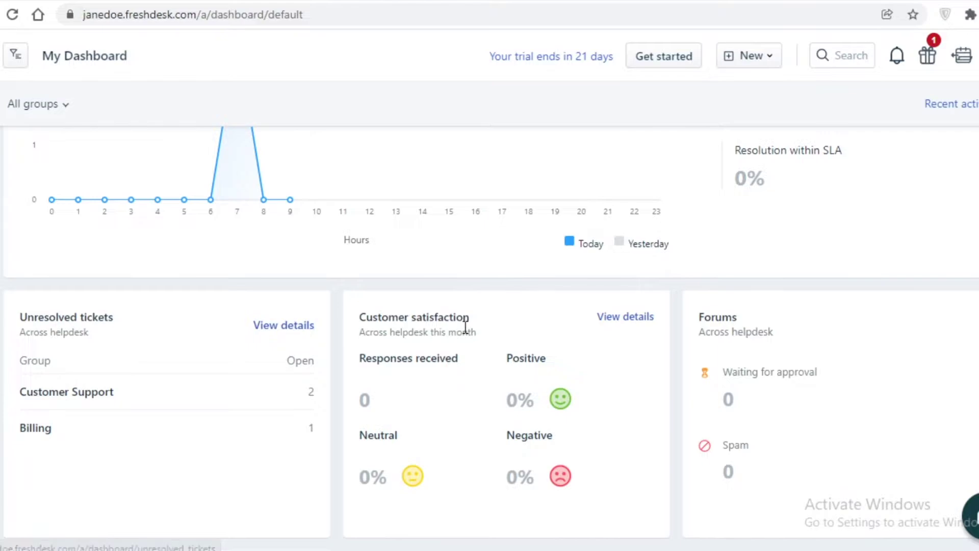
scroll(510, 342, "up", 3)
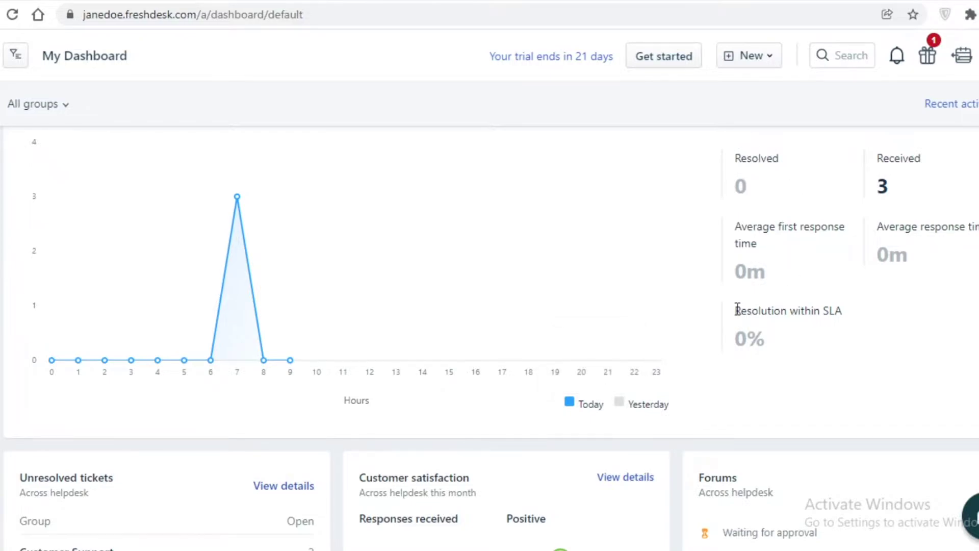
scroll(737, 309, "down", 5)
scroll(777, 221, "up", 5)
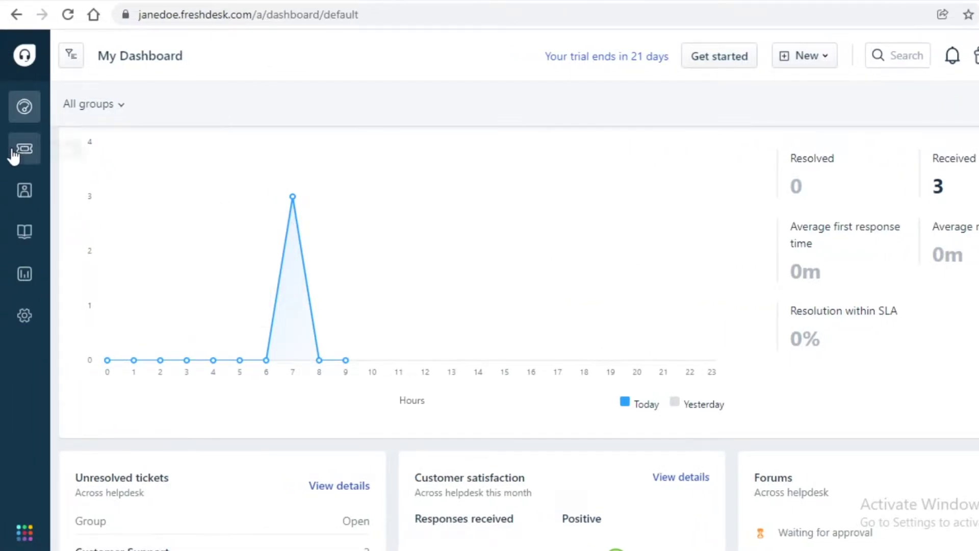
- Open All tickets and browse the Agents filter options, leaving it at any
left_click(19, 151)
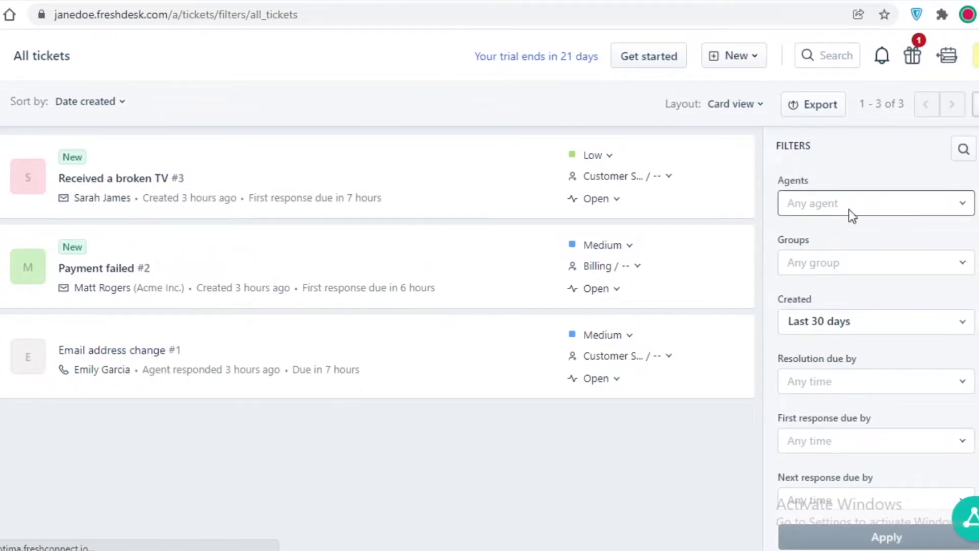
left_click(850, 211)
left_click(571, 219)
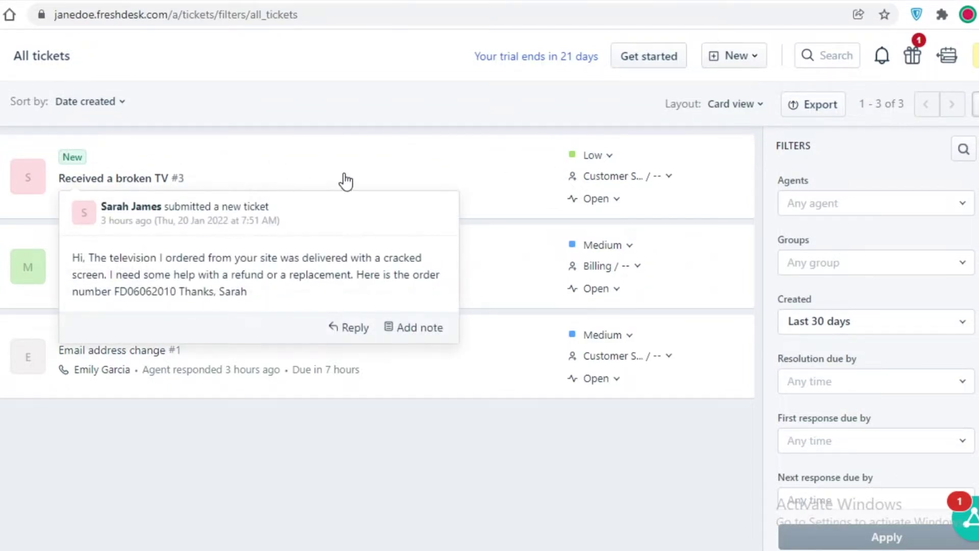
left_click(827, 197)
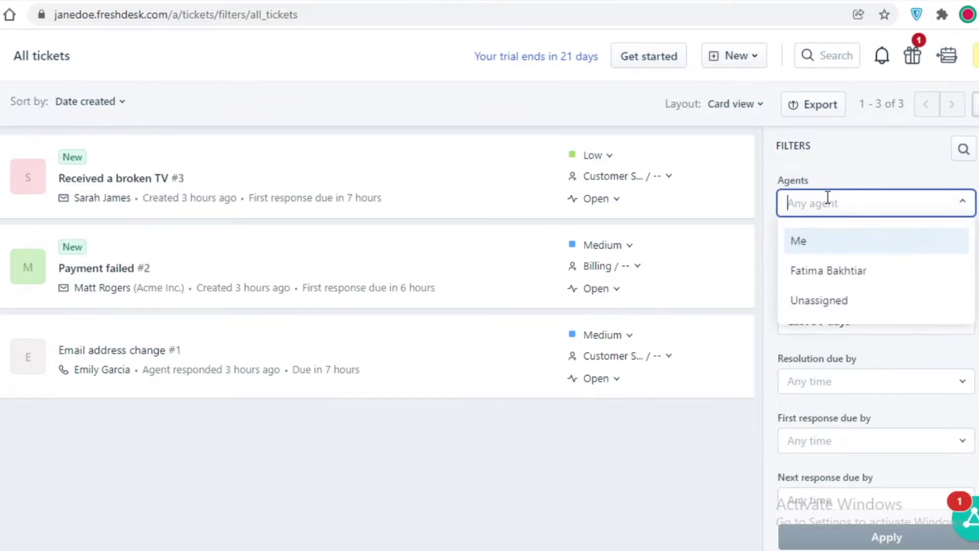
left_click(628, 167)
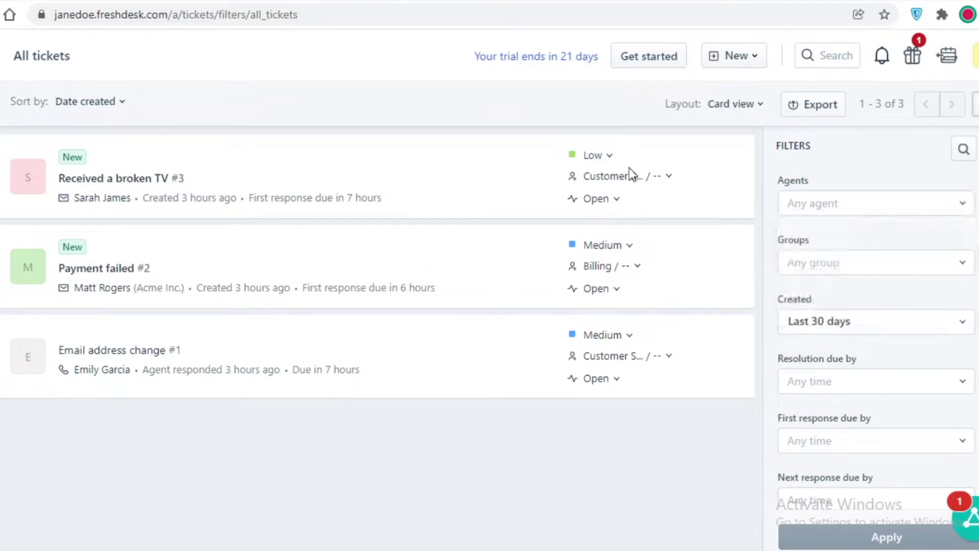
left_click(846, 204)
left_click(527, 168)
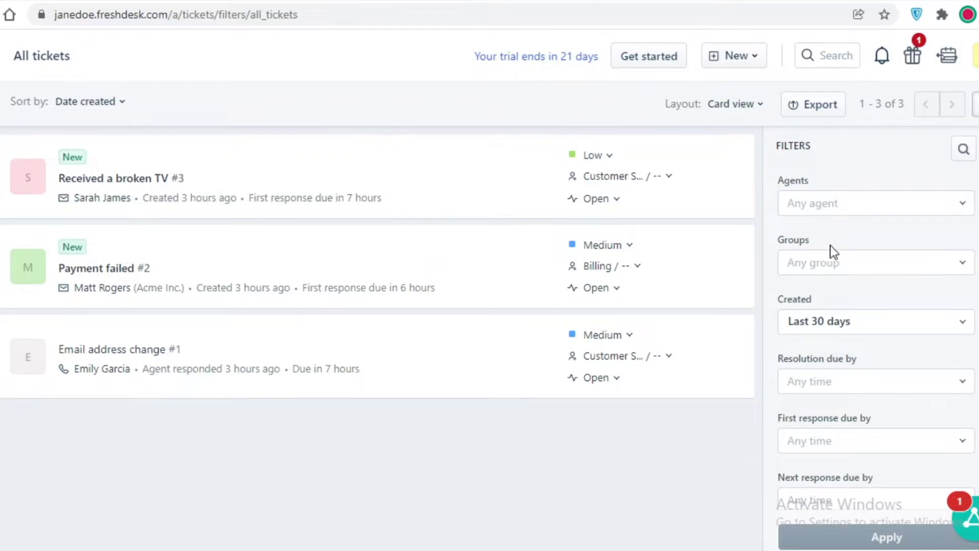
- Browse the Groups filter options without choosing a group
left_click(830, 263)
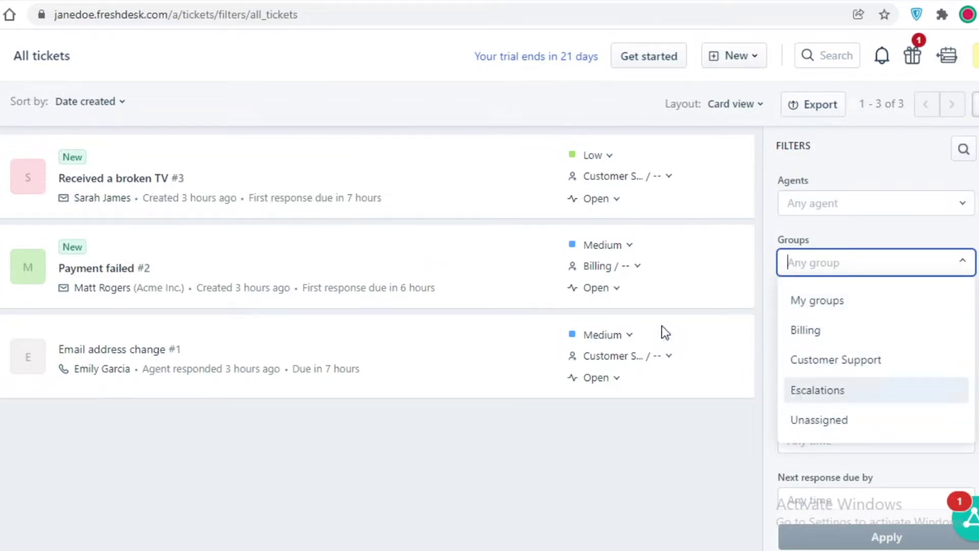
left_click(352, 406)
left_click(852, 265)
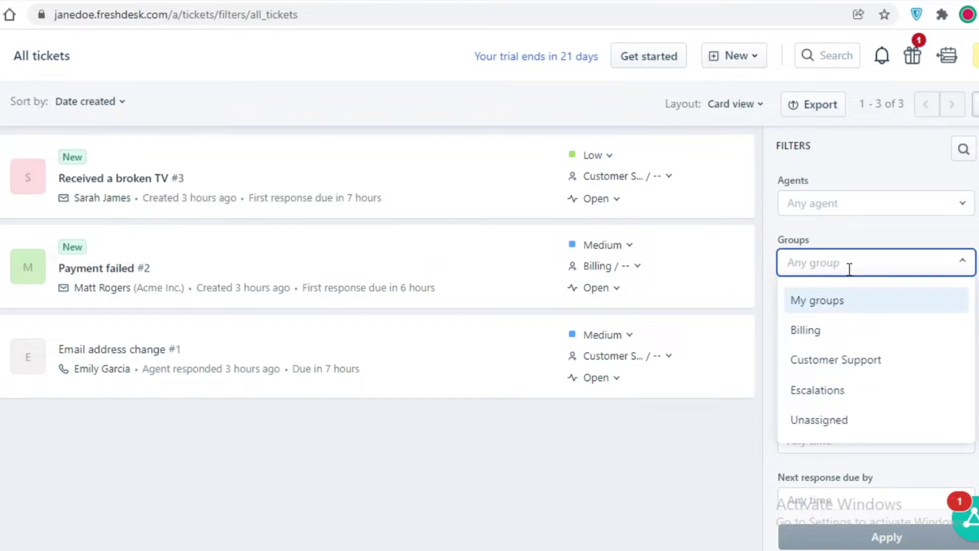
left_click(206, 104)
left_click(800, 265)
left_click(501, 429)
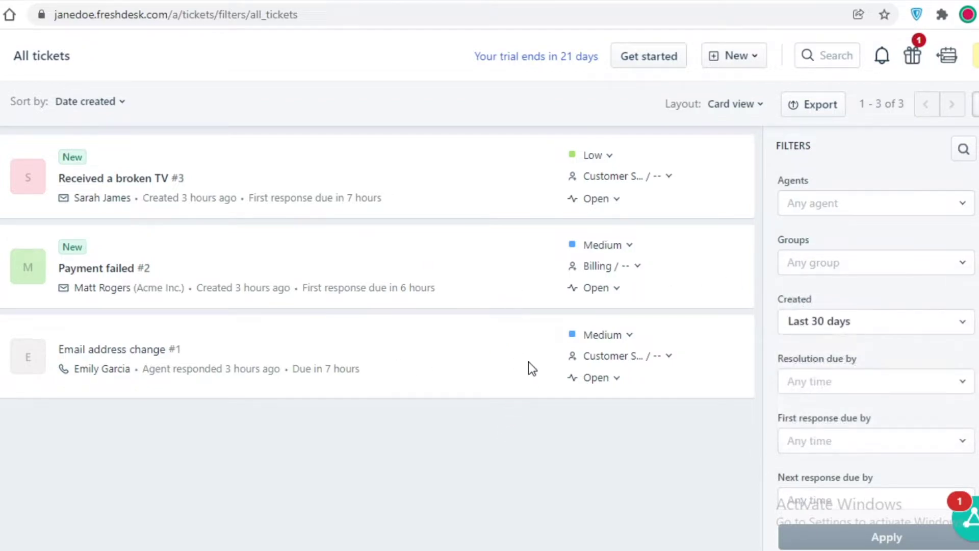
left_click(830, 268)
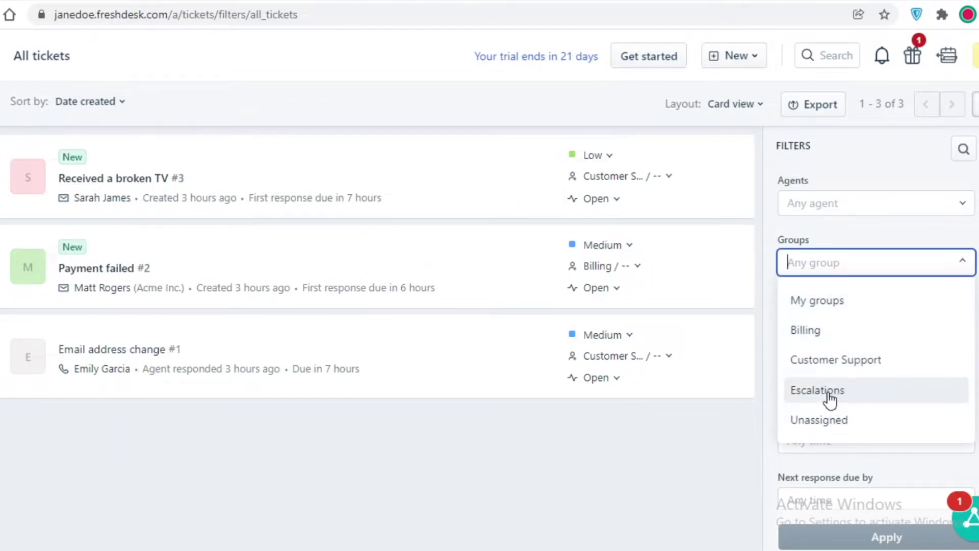
left_click(512, 439)
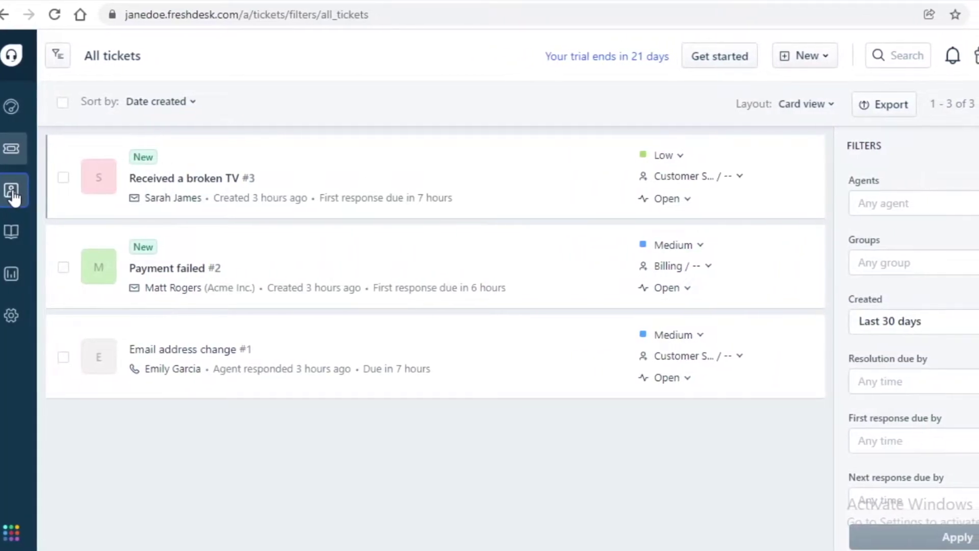
- Open the 14-contact list and preview the Import contacts panel before closing it
mouse_move(13, 194)
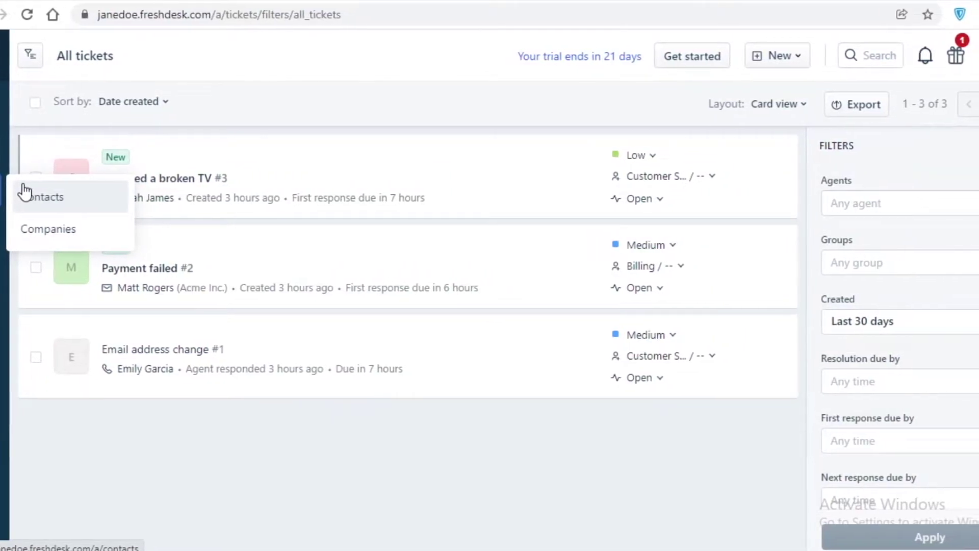
left_click(49, 194)
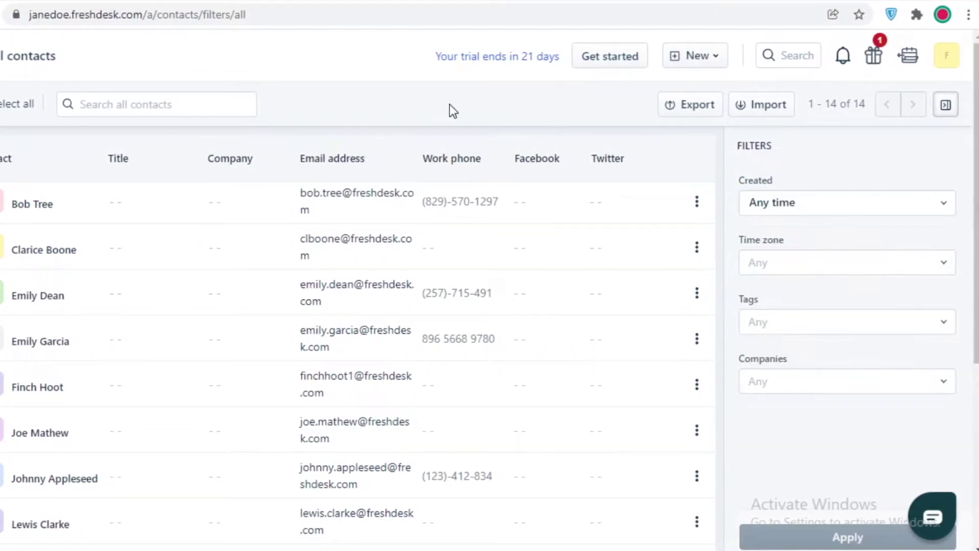
left_click(744, 104)
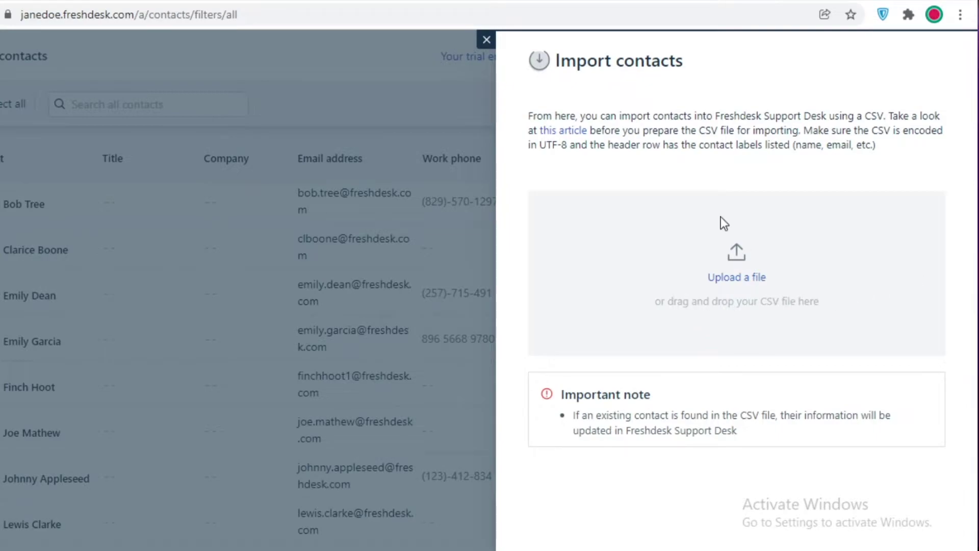
left_click(484, 41)
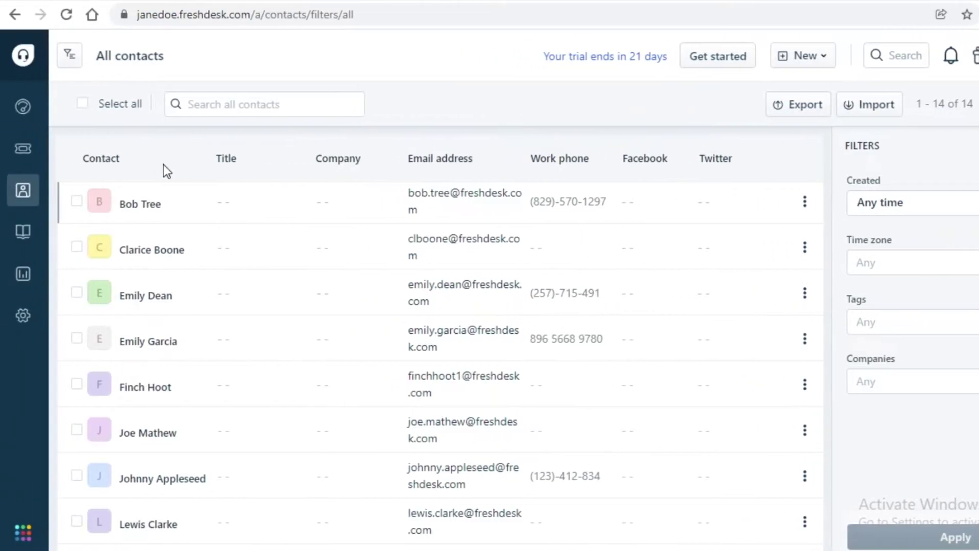
- Preview the New email compose form, then switch to the All companies list
left_click(828, 63)
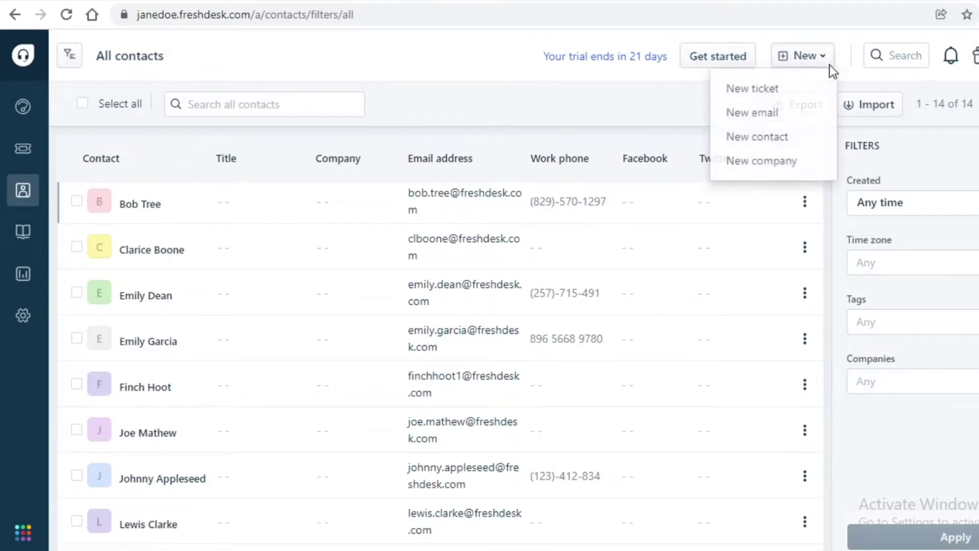
left_click(798, 115)
left_click(207, 271)
scroll(439, 317, "down", 5)
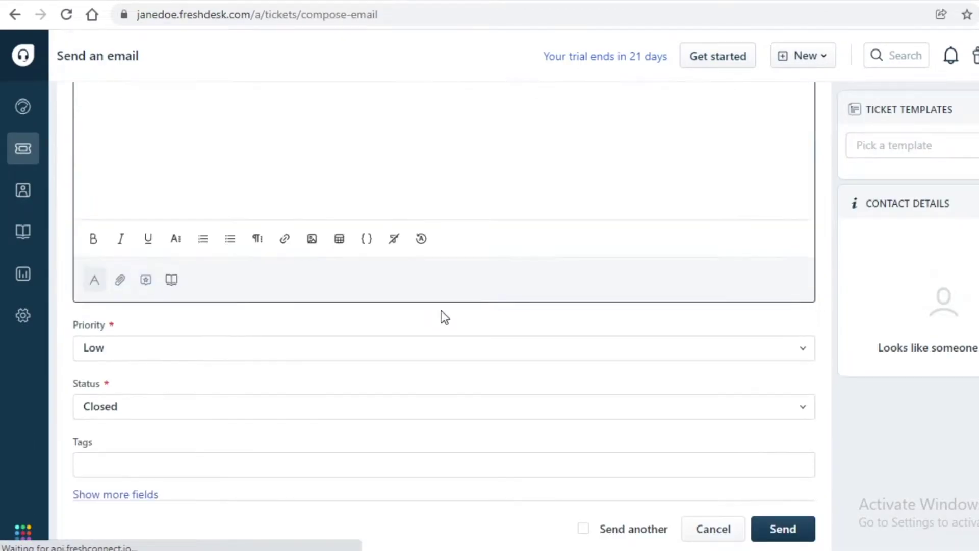
mouse_move(25, 188)
left_click(88, 229)
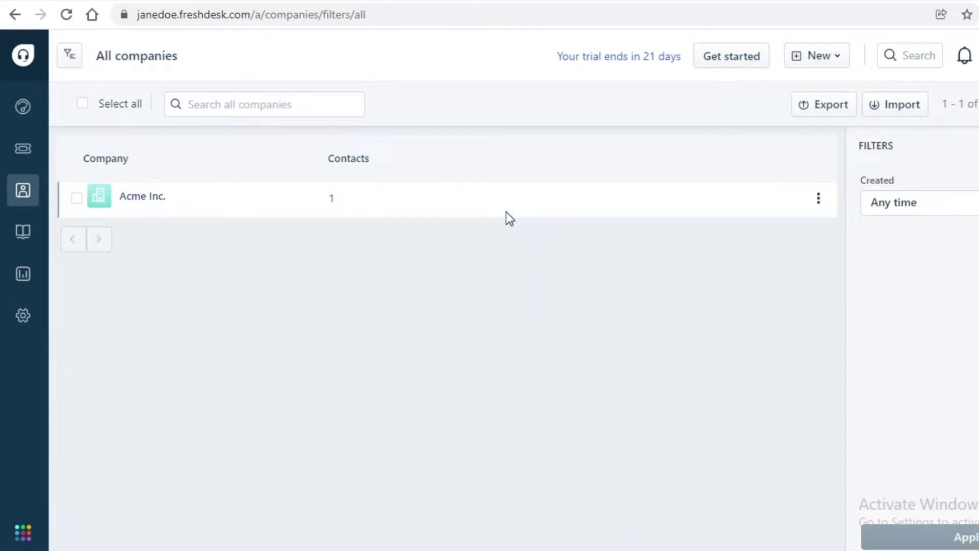
- View Acme Inc.'s TICKETS and NOTES tabs, then open the Solutions knowledge base
left_click(116, 197)
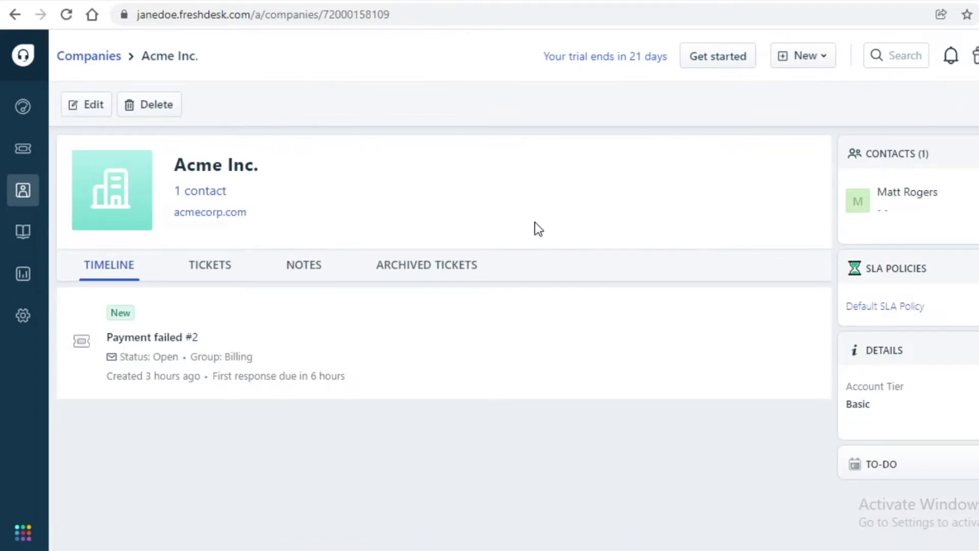
left_click(221, 273)
left_click(327, 271)
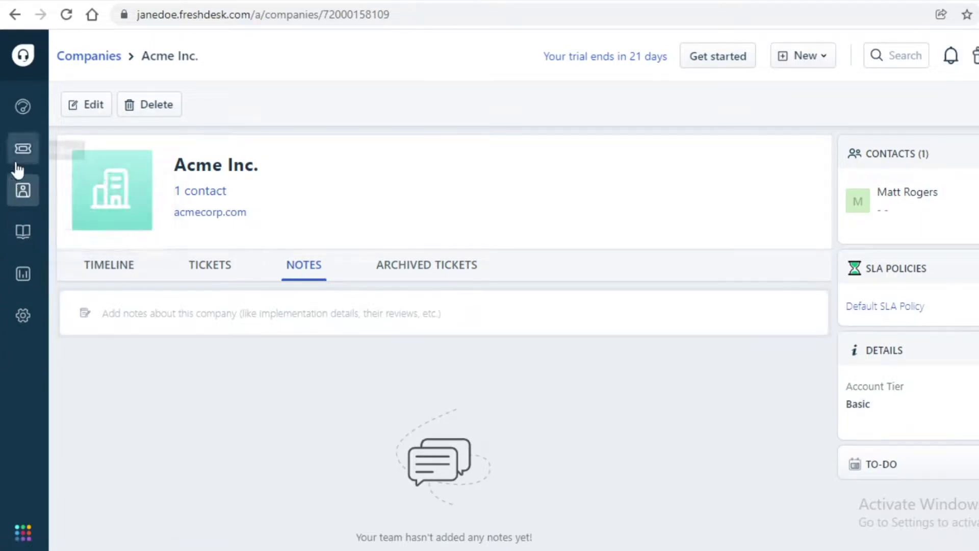
left_click(22, 235)
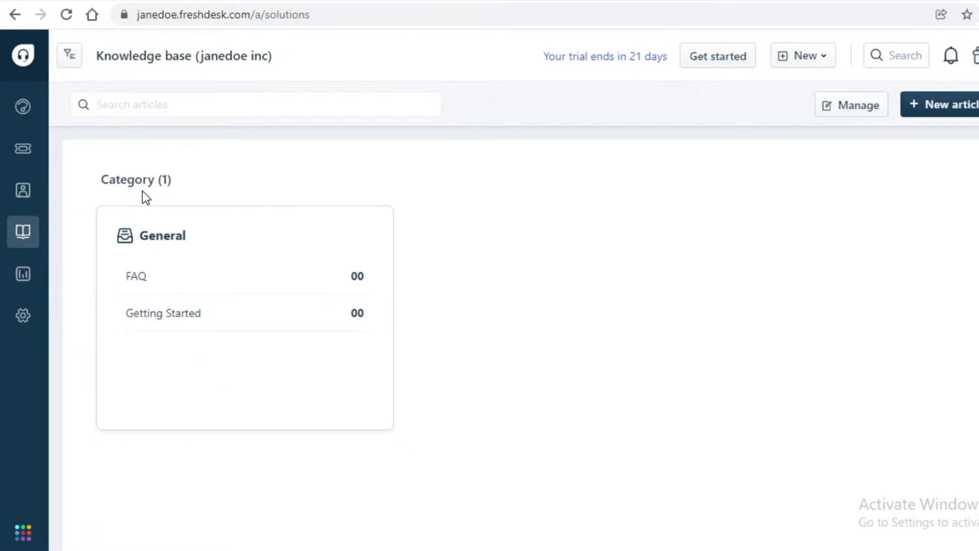
- Start a new article, close the 'Create content like a PRO' popup, and try title and body
left_click(819, 105)
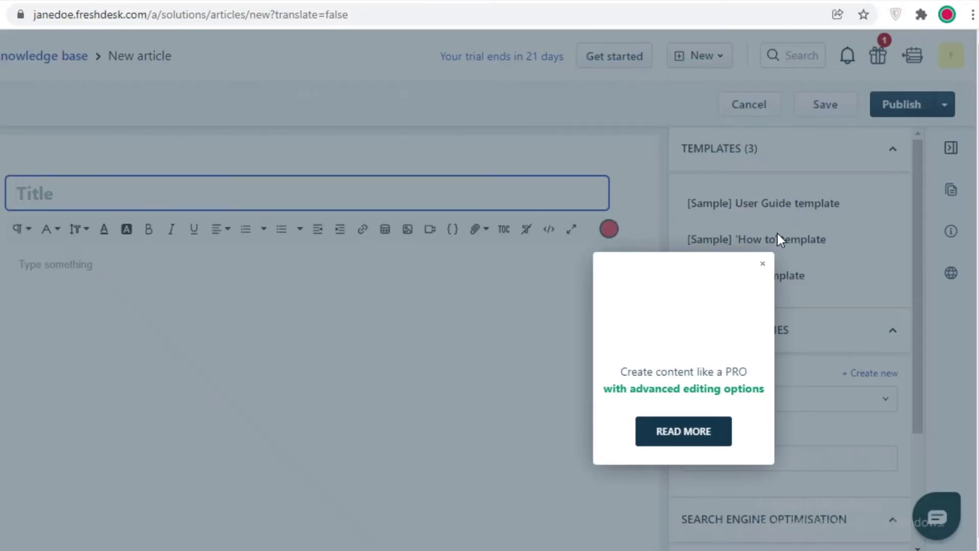
left_click(762, 263)
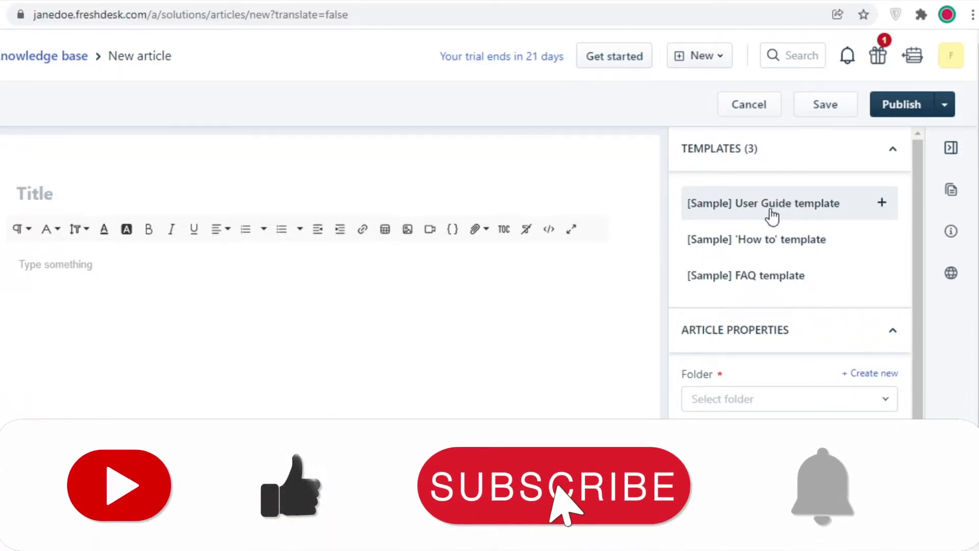
left_click(367, 364)
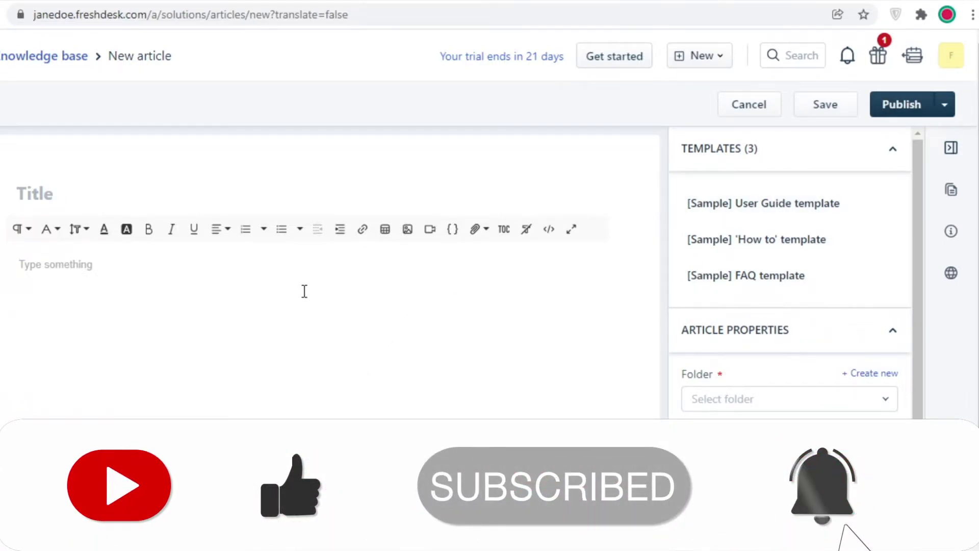
left_click(217, 202)
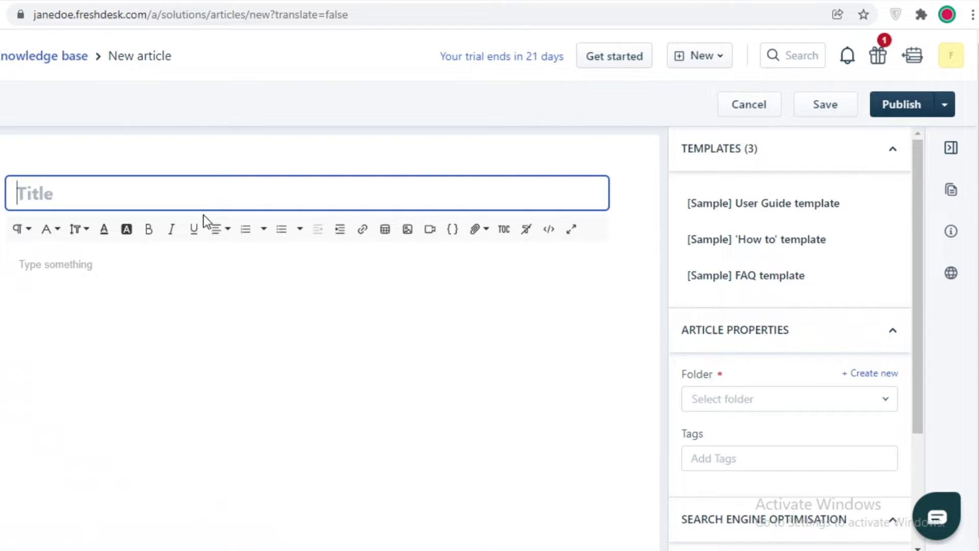
left_click(167, 287)
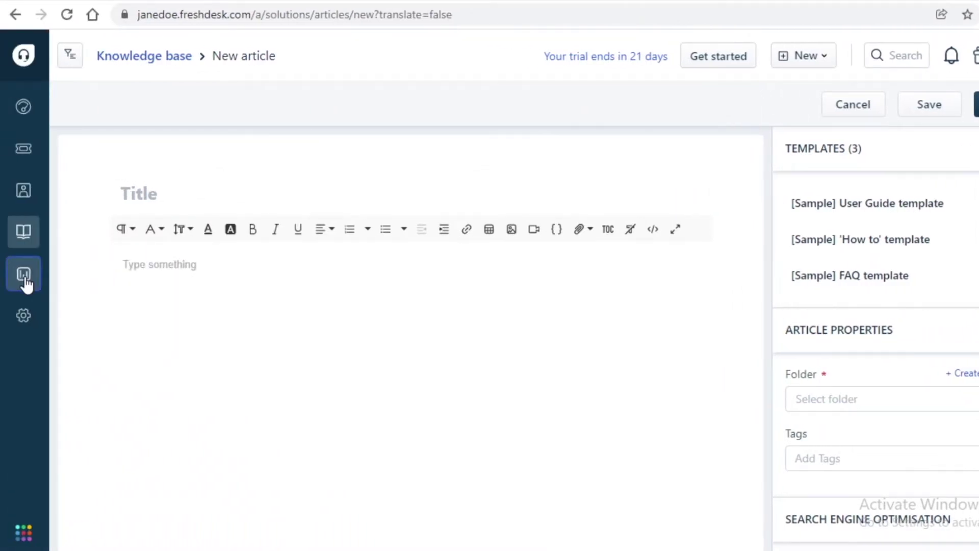
- Open Reports and scroll through the Helpdesk Analysis, Productivity and Customer Happiness tiles
mouse_move(20, 281)
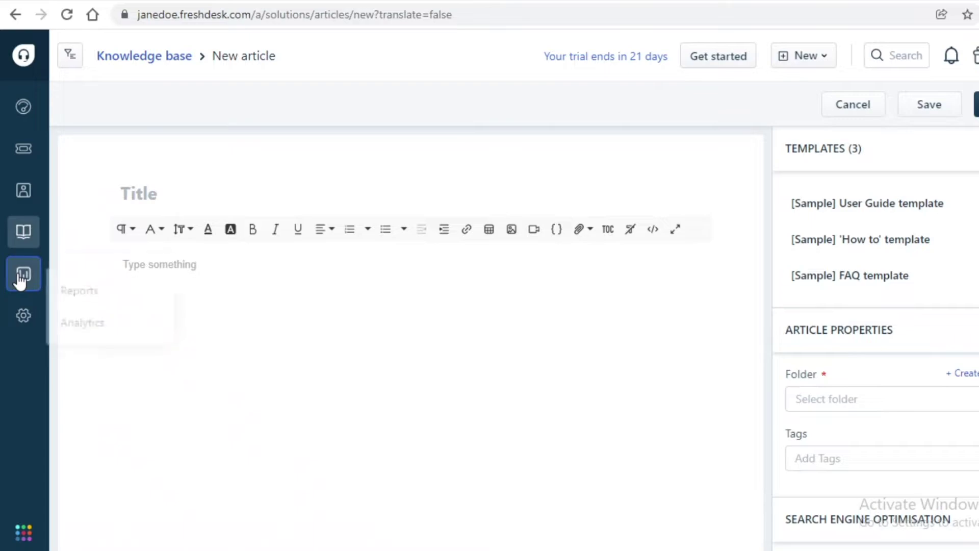
left_click(106, 288)
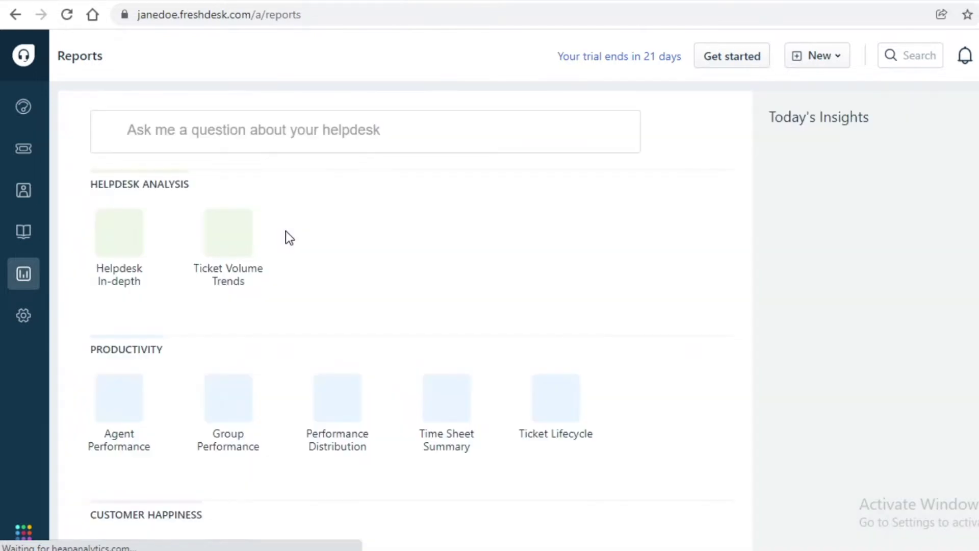
scroll(412, 209, "down", 3)
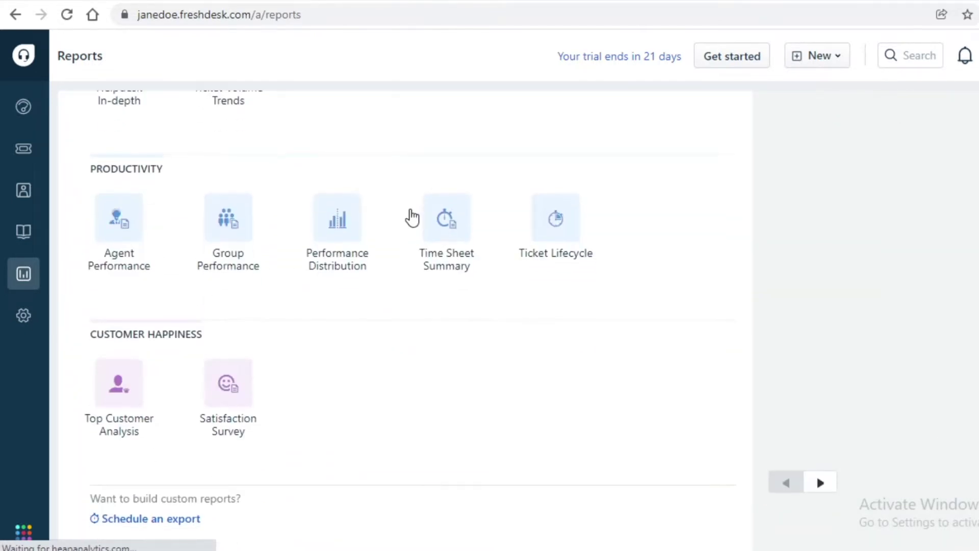
scroll(317, 339, "up", 3)
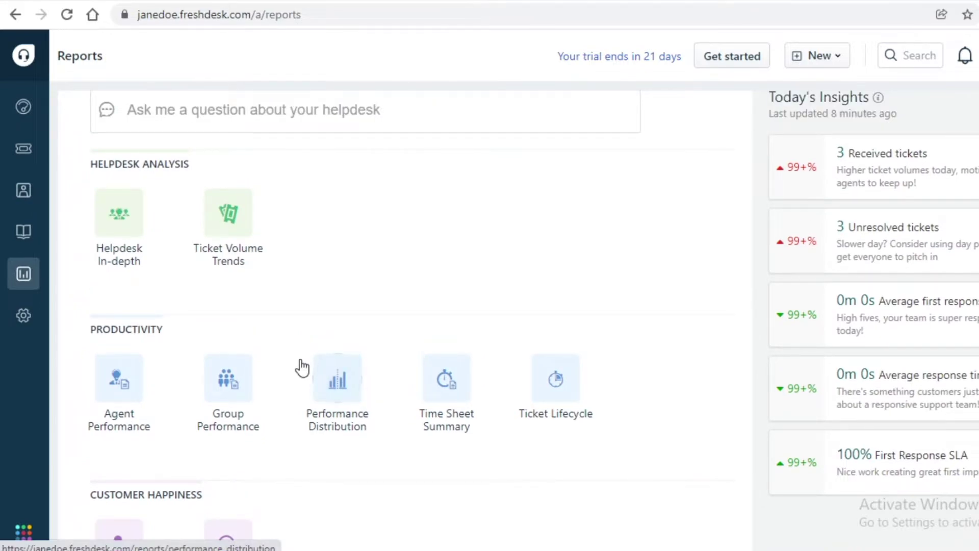
scroll(306, 361, "down", 3)
scroll(295, 366, "up", 3)
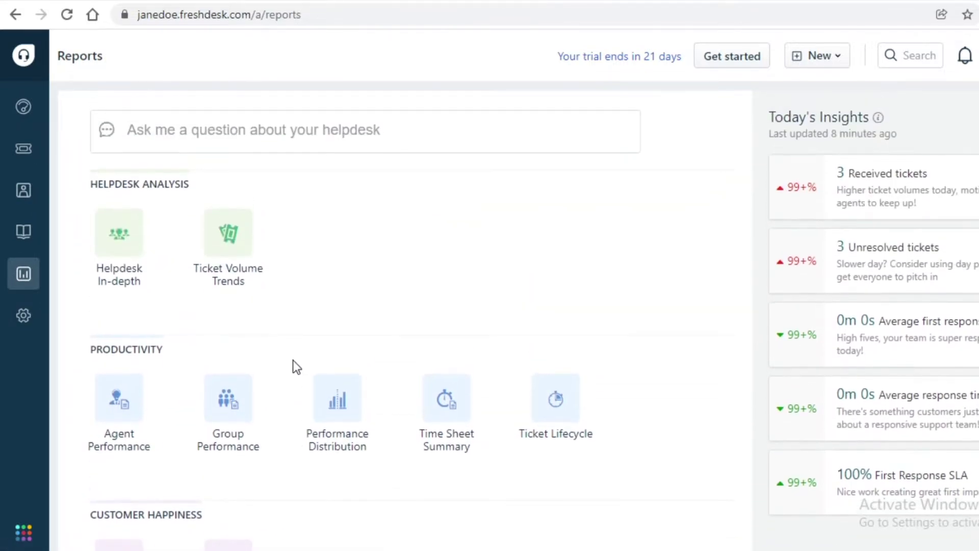
scroll(316, 336, "down", 3)
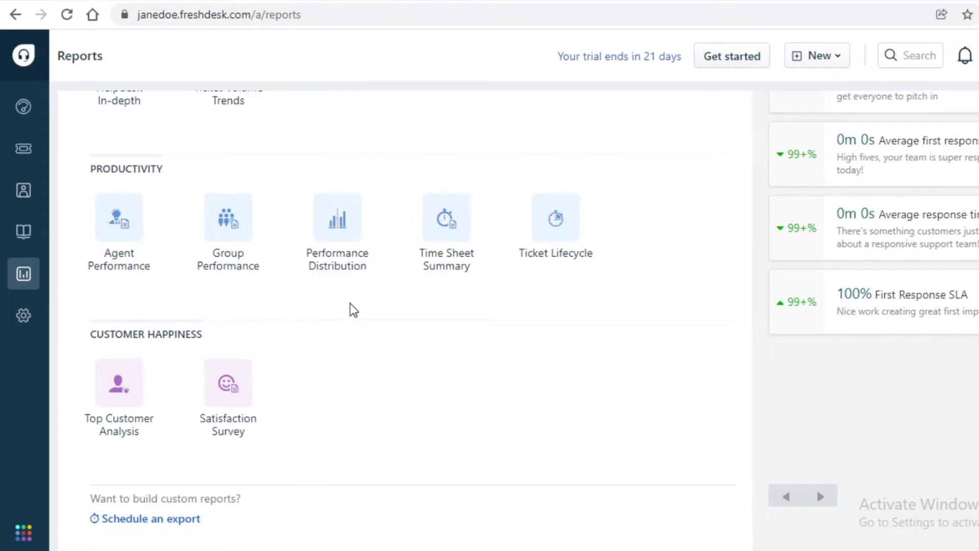
scroll(349, 303, "up", 3)
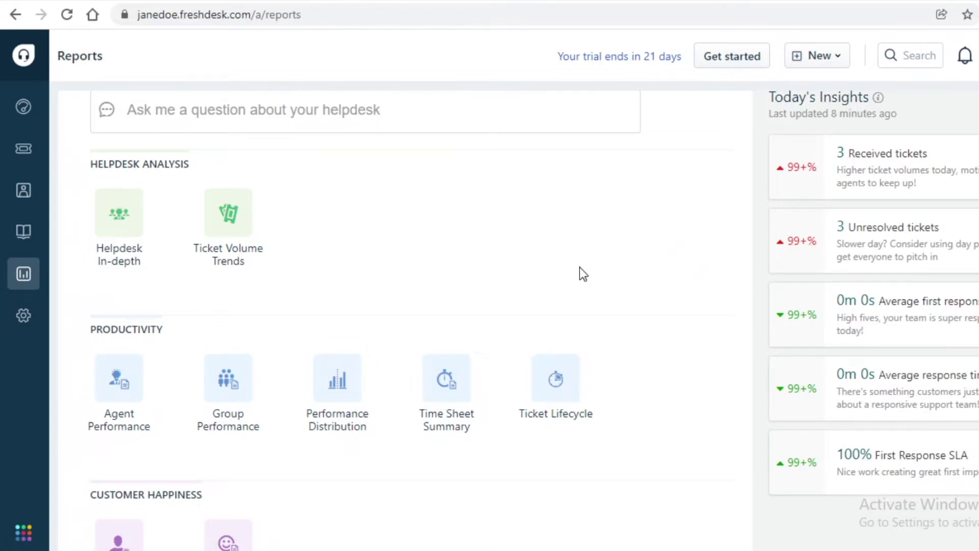
scroll(310, 376, "down", 2)
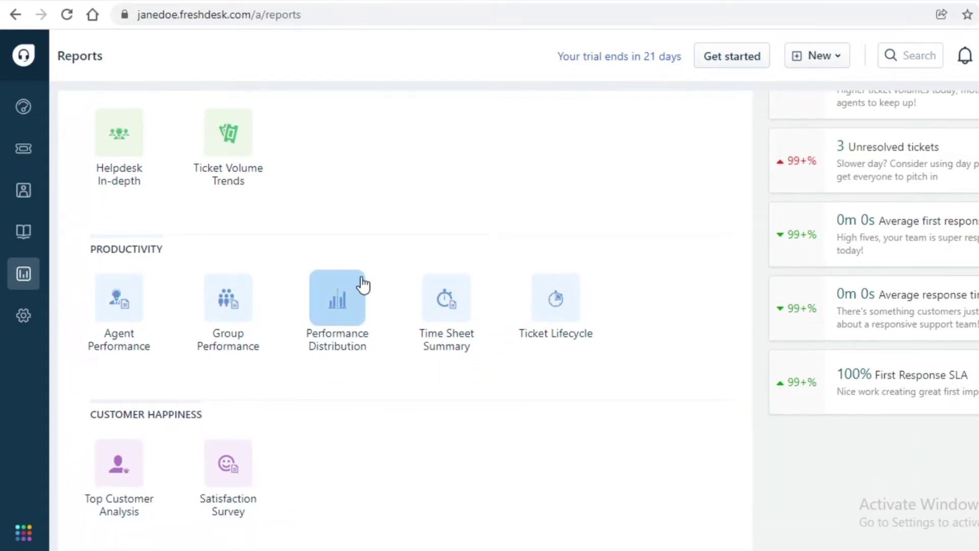
scroll(642, 228, "down", 2)
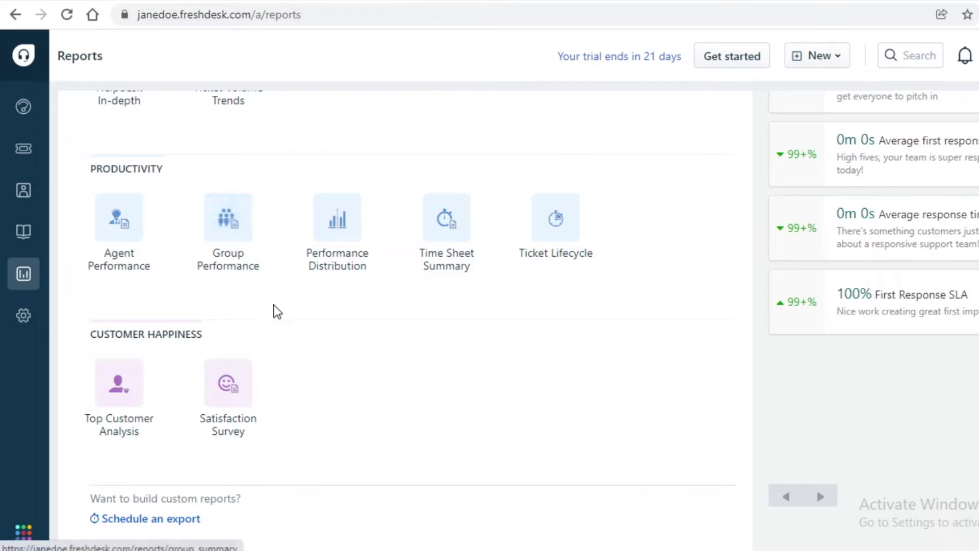
scroll(293, 299, "up", 3)
scroll(283, 295, "down", 3)
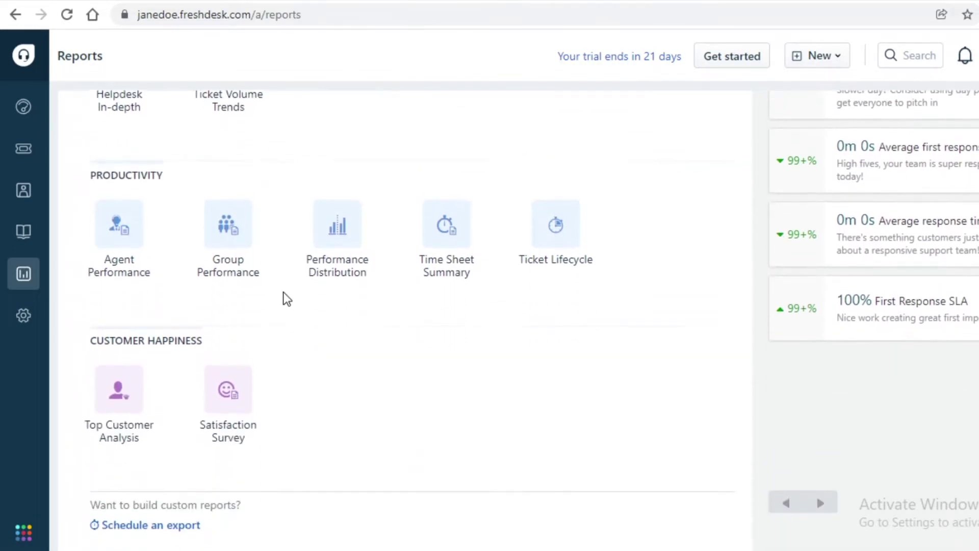
- Open Admin settings and go to the Workflows section listing Ticket Fields, Automations and SLA Policies
left_click(21, 320)
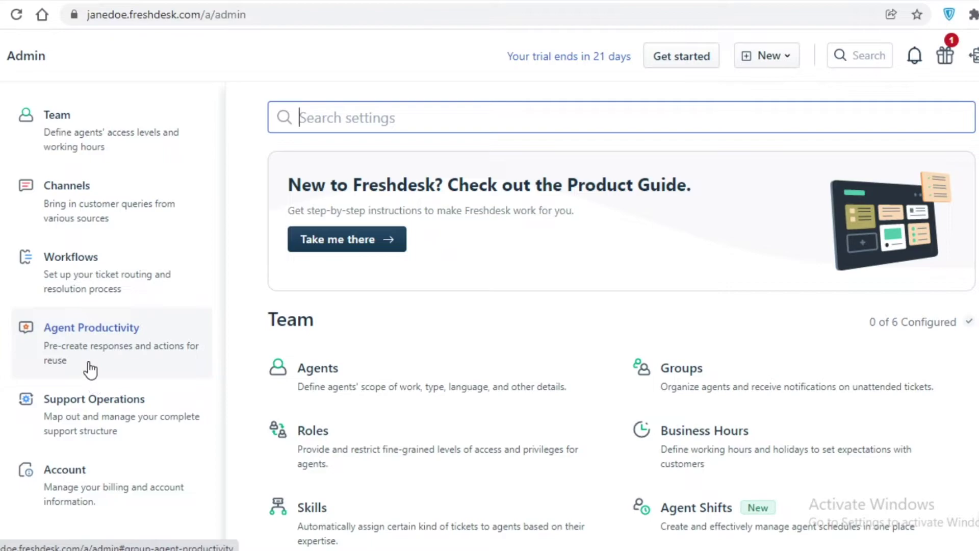
scroll(752, 218, "down", 5)
scroll(768, 296, "down", 3)
scroll(518, 304, "up", 9)
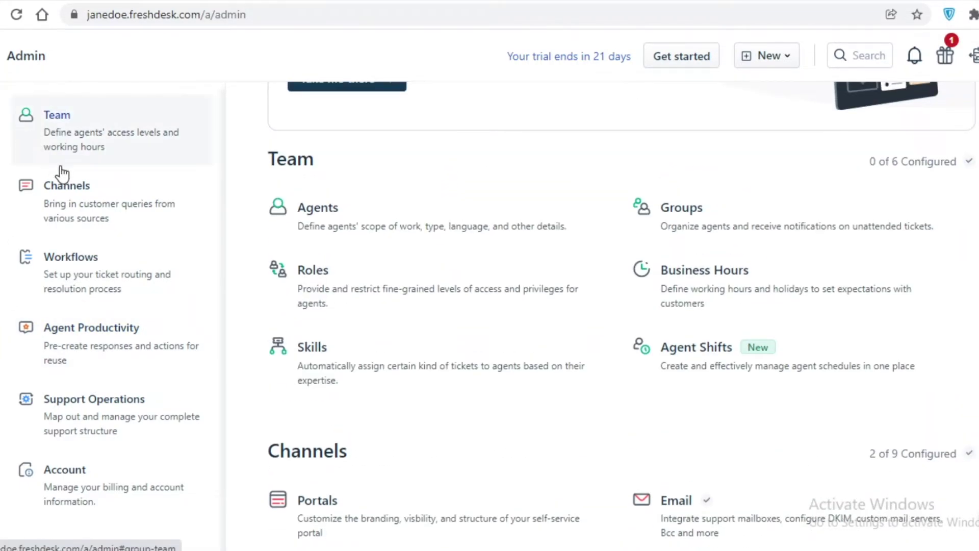
scroll(289, 218, "up", 2)
scroll(289, 218, "up", 2)
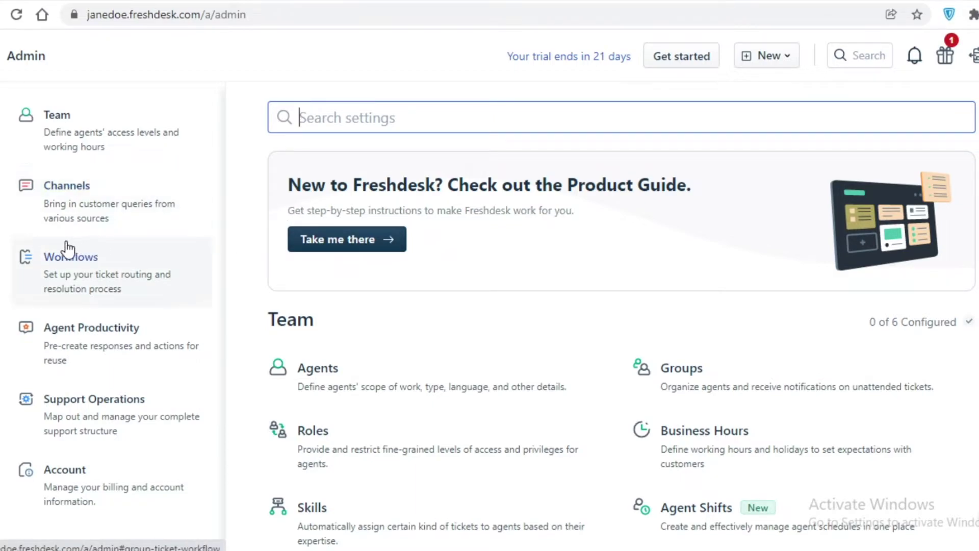
left_click(26, 274)
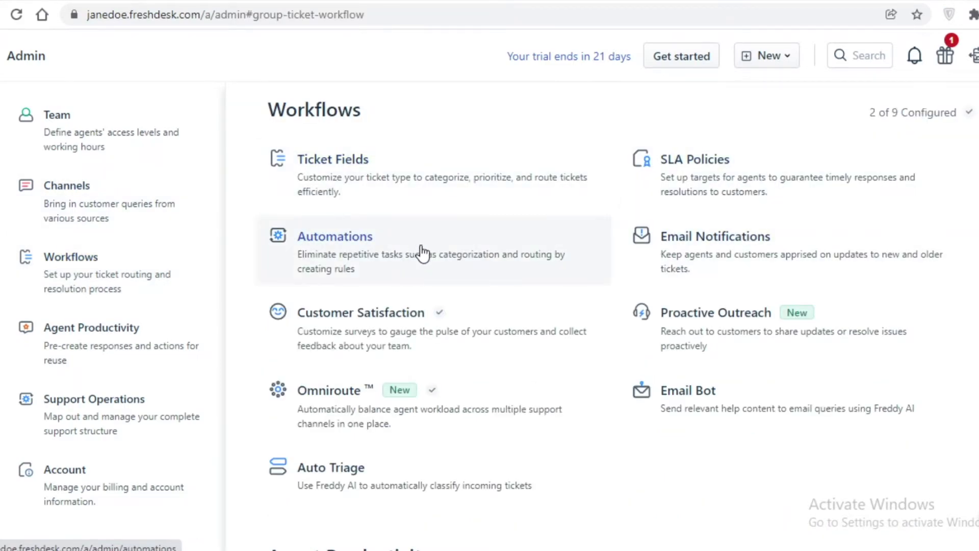
- Show the Time Triggers automation rules and bring up options for the overdue-ticket Escalations rule
left_click(384, 245)
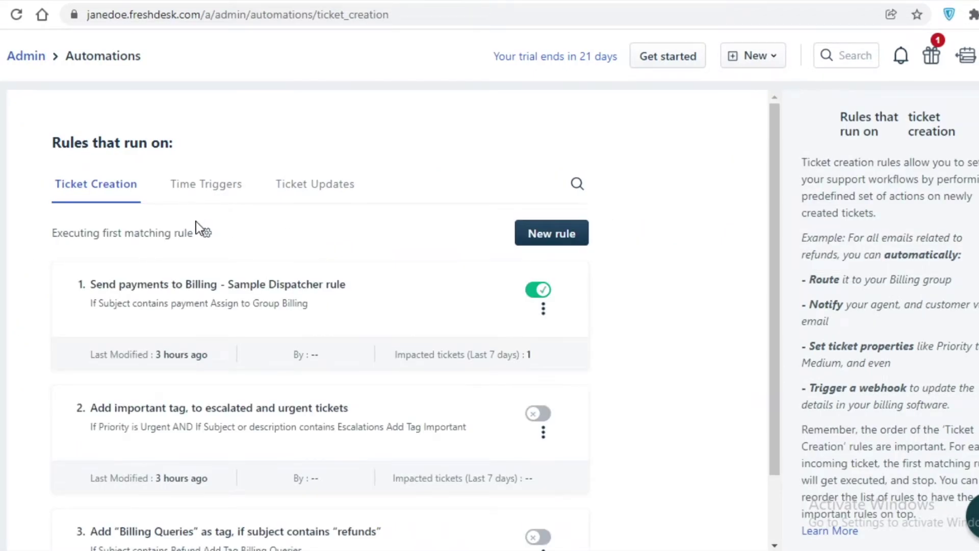
scroll(285, 223, "down", 2)
scroll(428, 204, "up", 2)
scroll(166, 201, "down", 1)
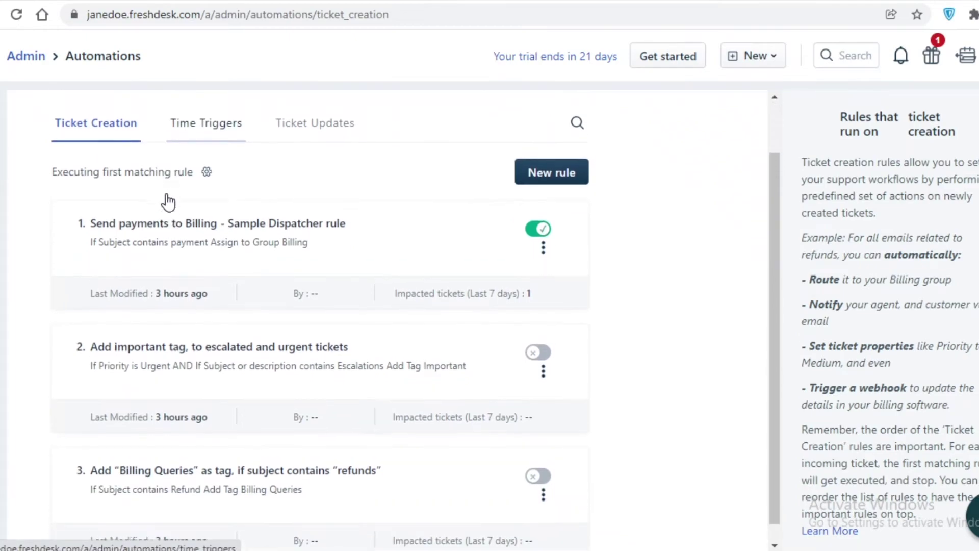
scroll(194, 196, "up", 1)
left_click(220, 194)
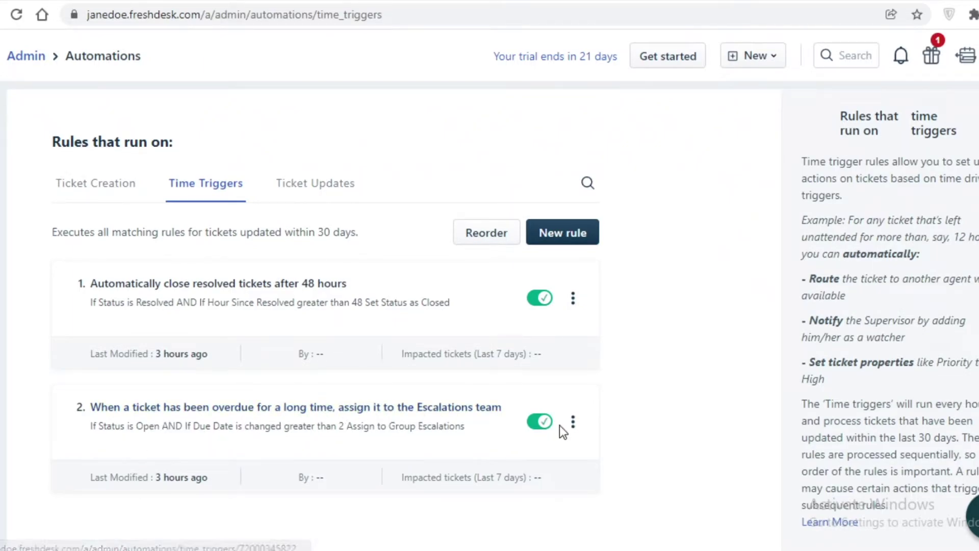
left_click(573, 422)
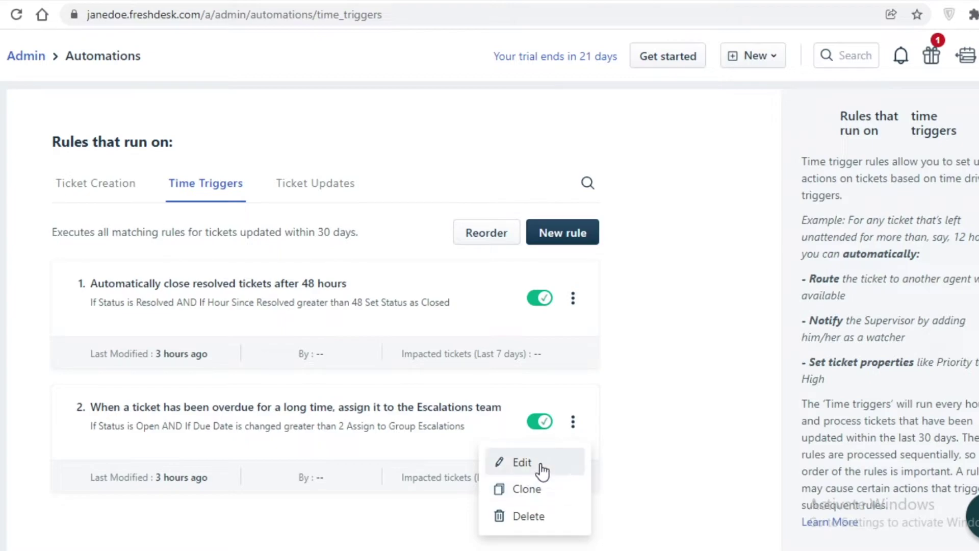
- Edit the escalation rule so its condition is Hours since ticket overdue greater than 4
left_click(542, 464)
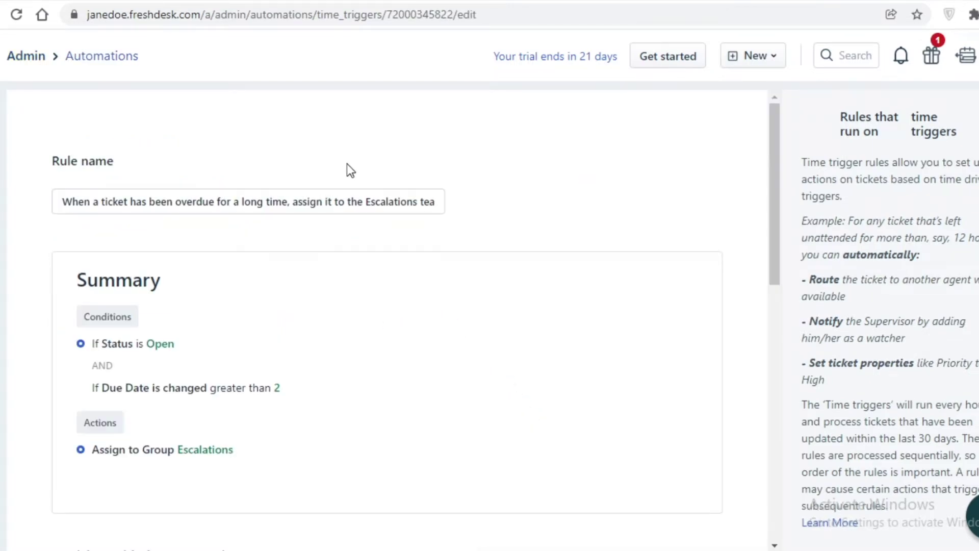
scroll(240, 269, "down", 10)
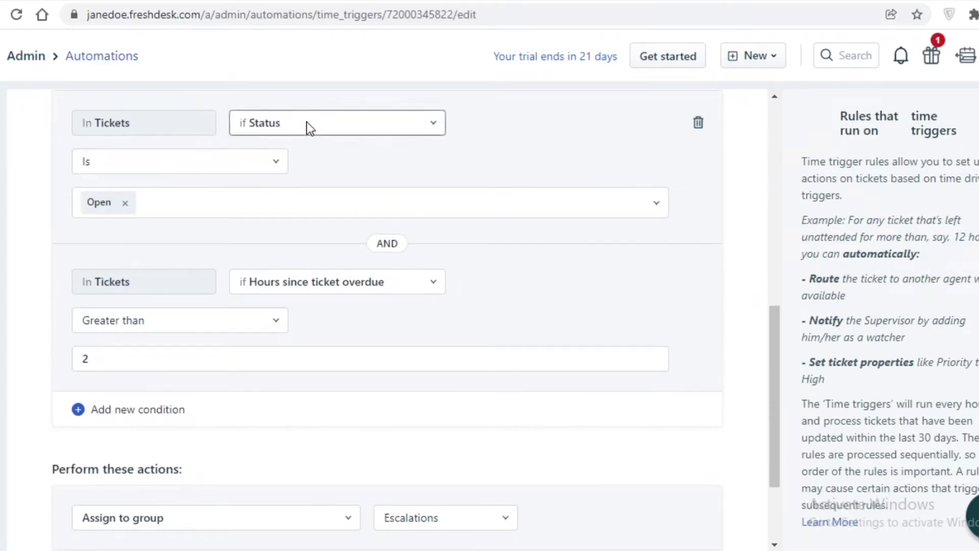
left_click(169, 325)
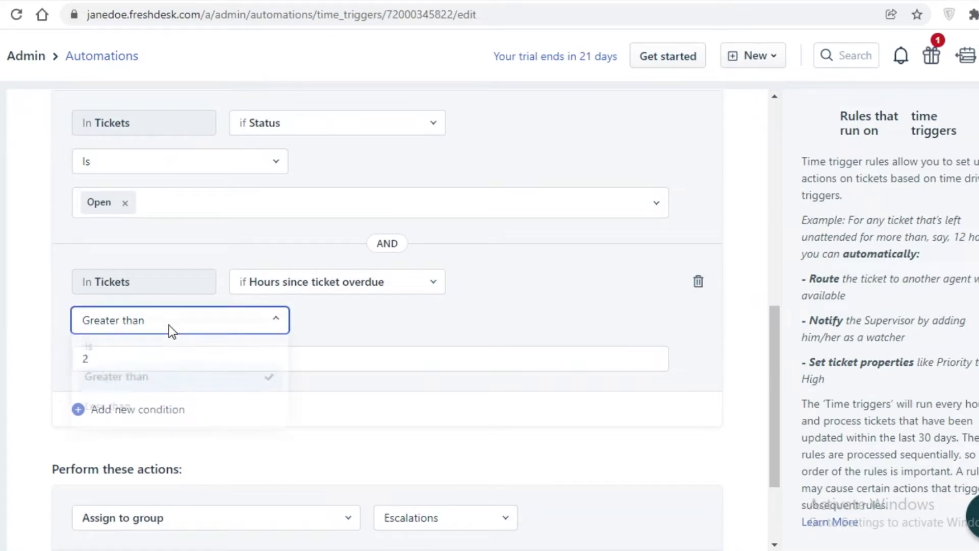
left_click(144, 353)
key("BackSpace")
type("4")
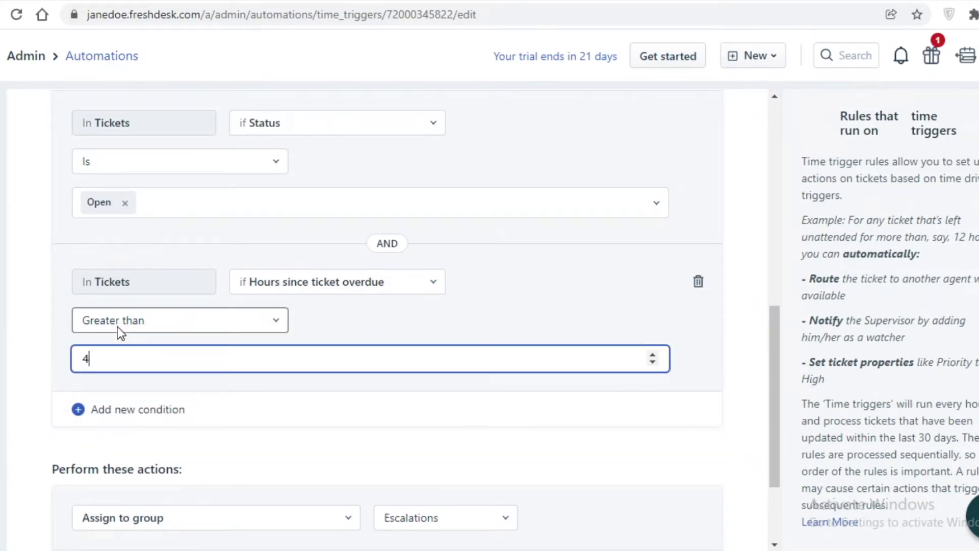
- Change the rule's first action to Set priority as Urgent
scroll(179, 411, "down", 1)
scroll(178, 409, "down", 2)
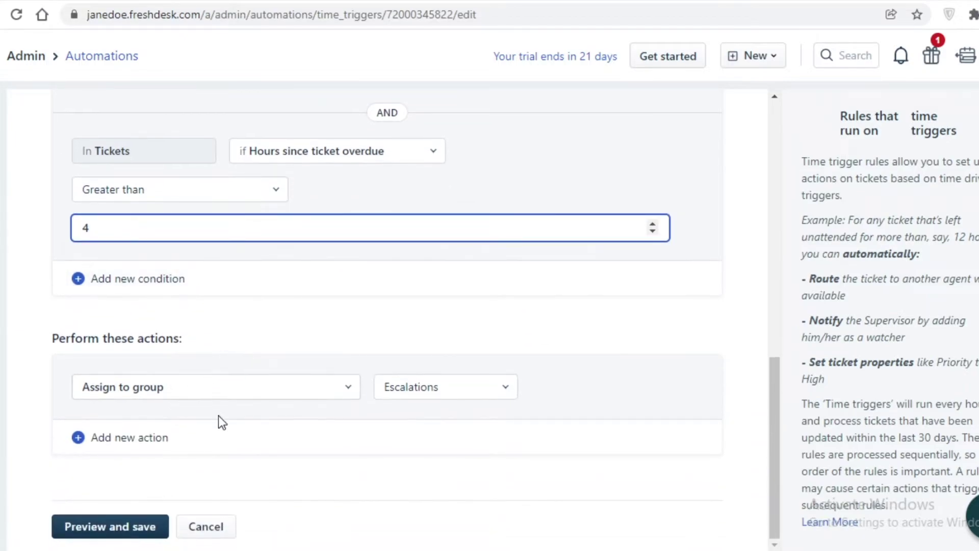
left_click(436, 389)
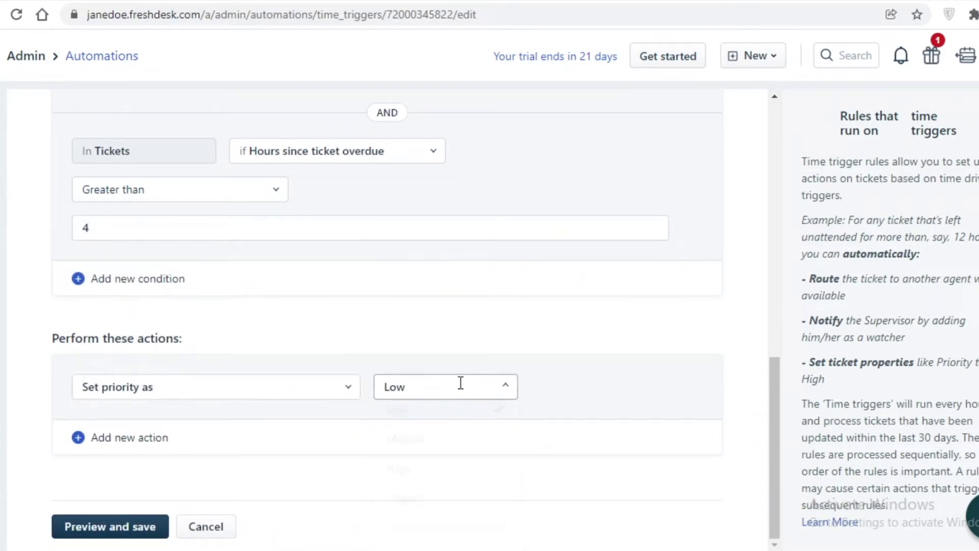
left_click(456, 386)
left_click(396, 513)
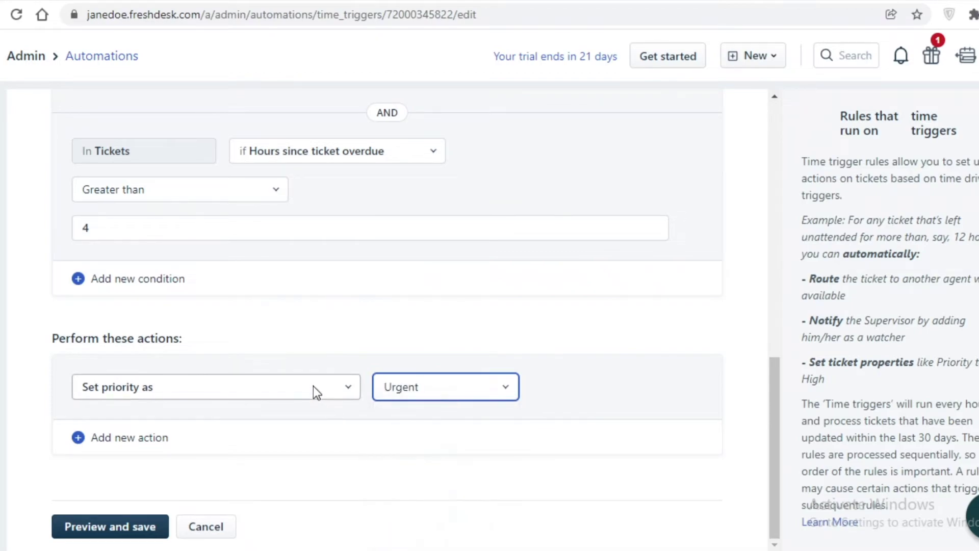
- Add a second action that assigns the tickets to an agent
left_click(155, 439)
scroll(139, 370, "down", 1)
left_click(133, 392)
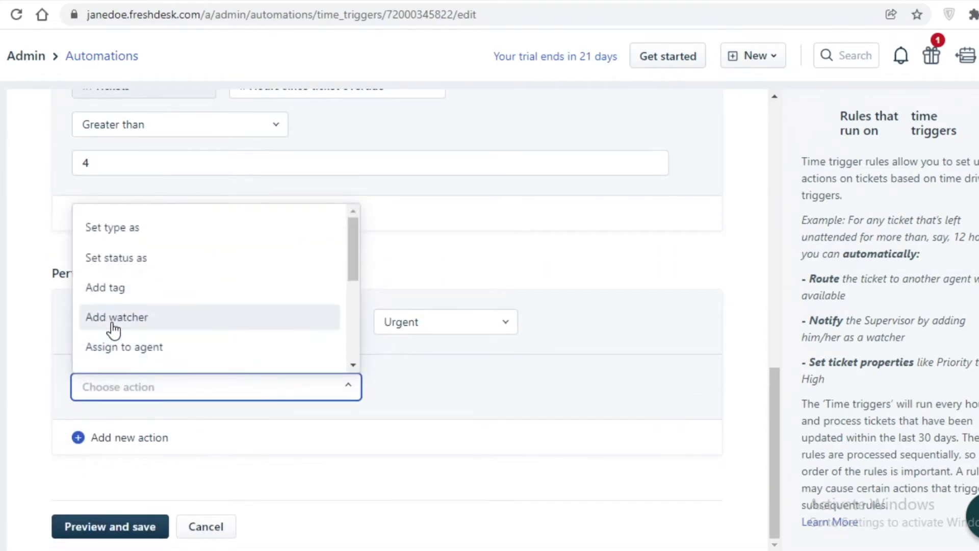
left_click(108, 356)
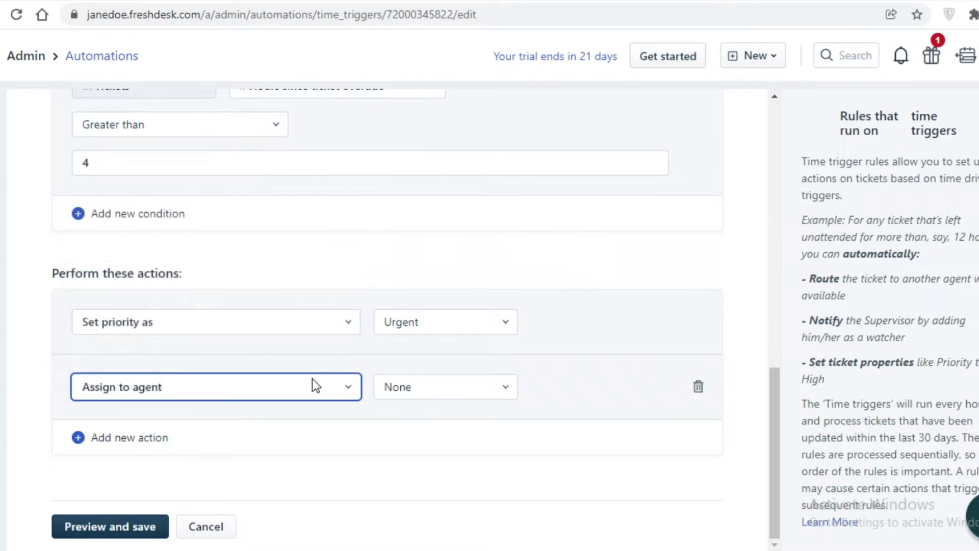
left_click(415, 378)
left_click(404, 465)
- Preview the rule summary and save the escalation rule
scroll(300, 422, "up", 5)
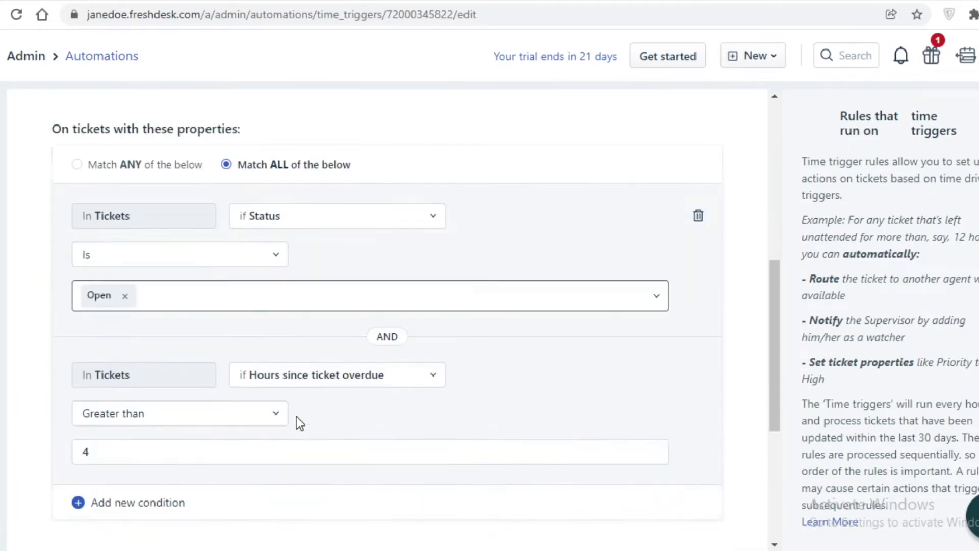
scroll(300, 422, "down", 5)
left_click(81, 527)
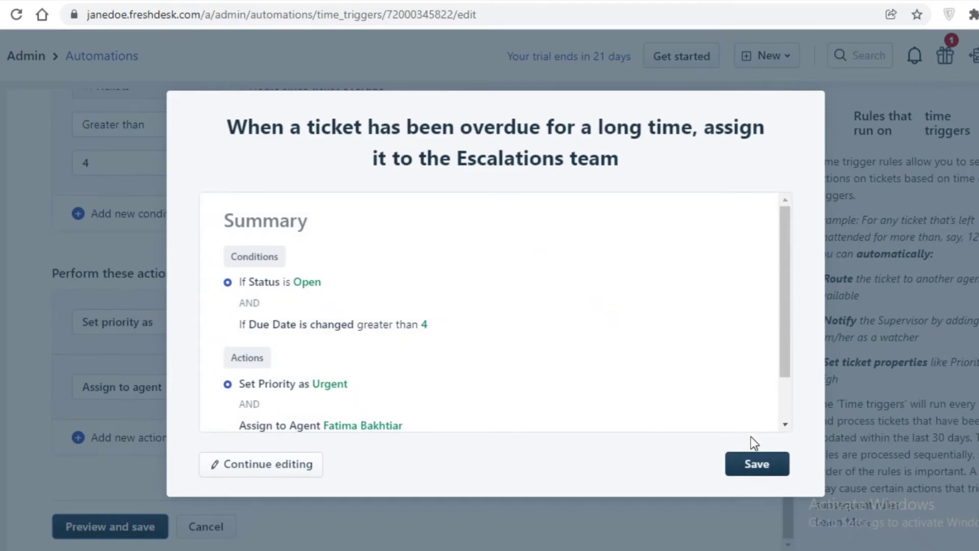
left_click(766, 471)
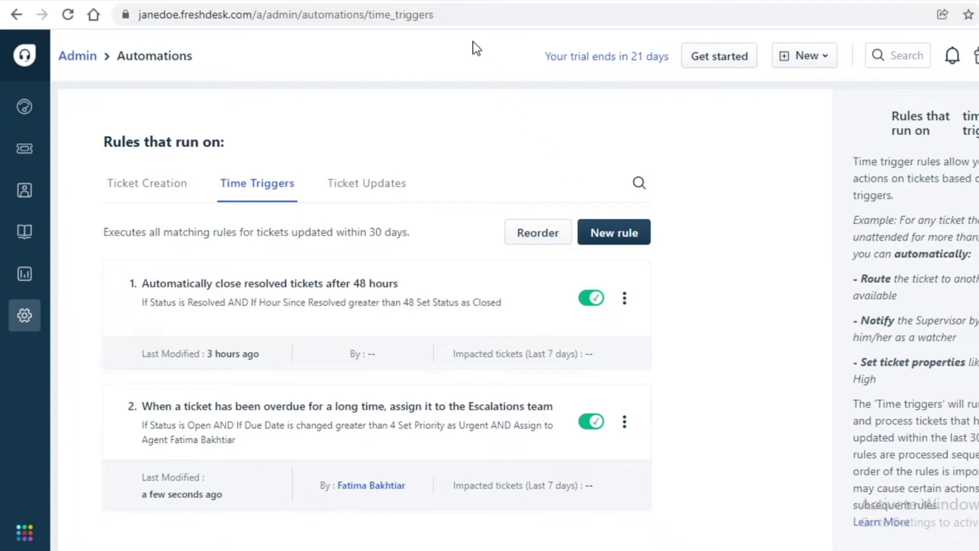
- Return to My Dashboard and scroll through its trends and unresolved tickets
left_click(22, 110)
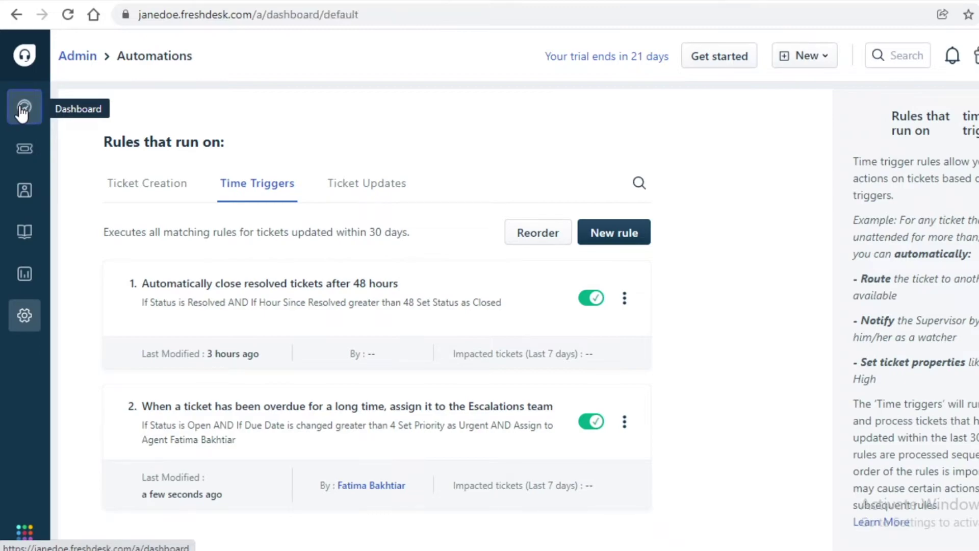
scroll(440, 282, "down", 10)
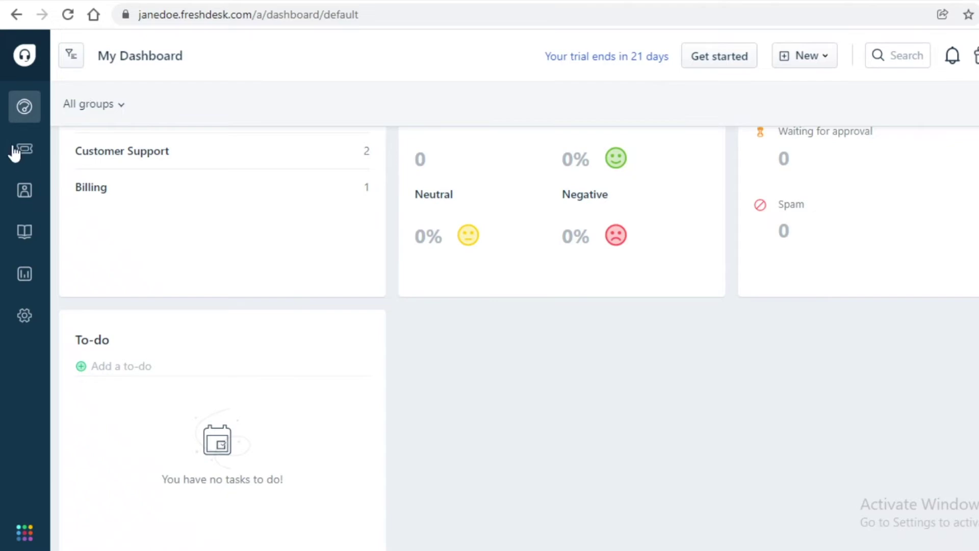
- Open All tickets, switch the layout to Table view, then back to Card view
left_click(20, 153)
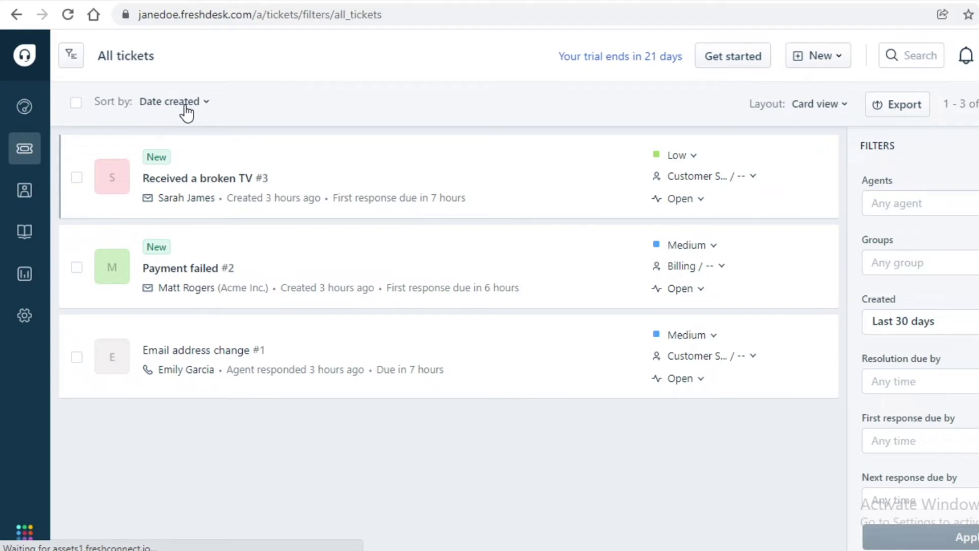
left_click(805, 106)
left_click(782, 165)
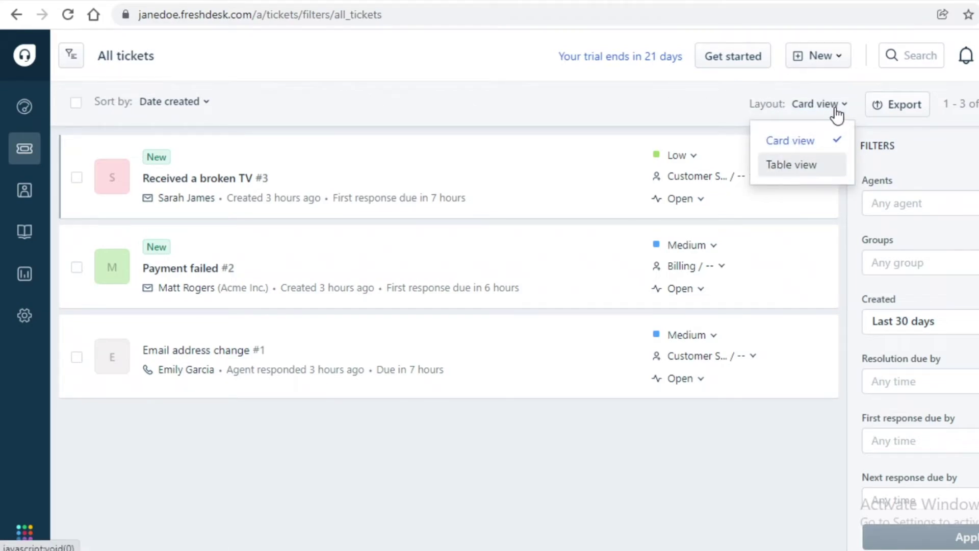
left_click(837, 107)
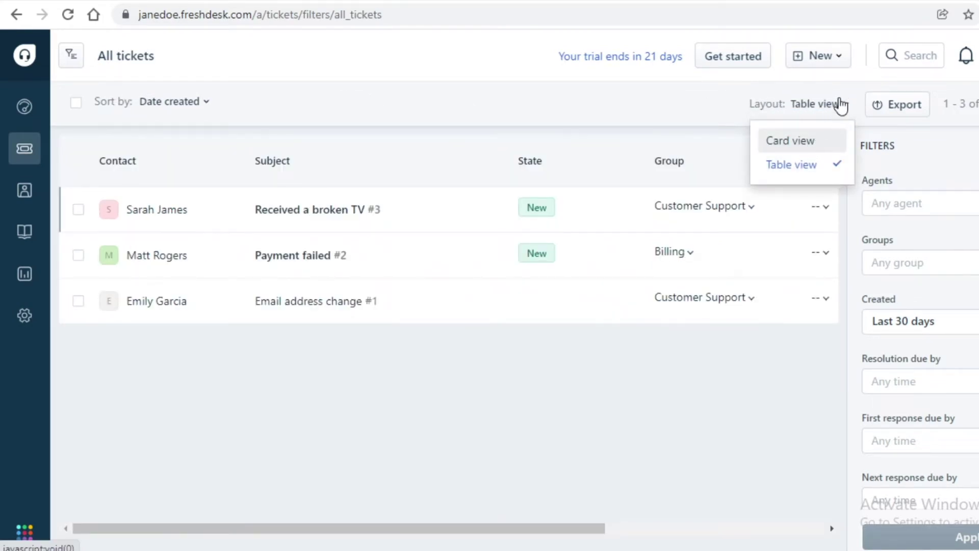
left_click(795, 140)
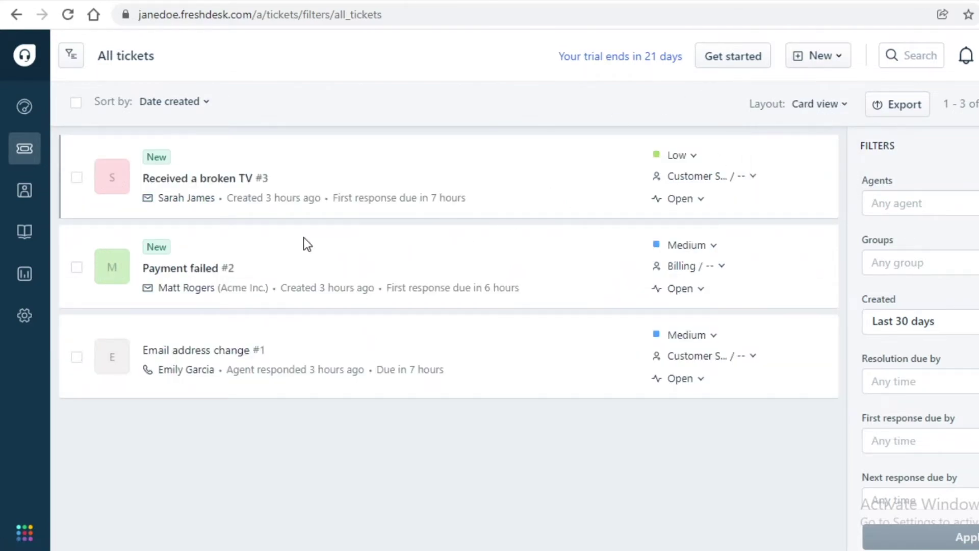
- Start a new ticket, browse its fields down to the Description editor, then open getting-started setup
left_click(688, 57)
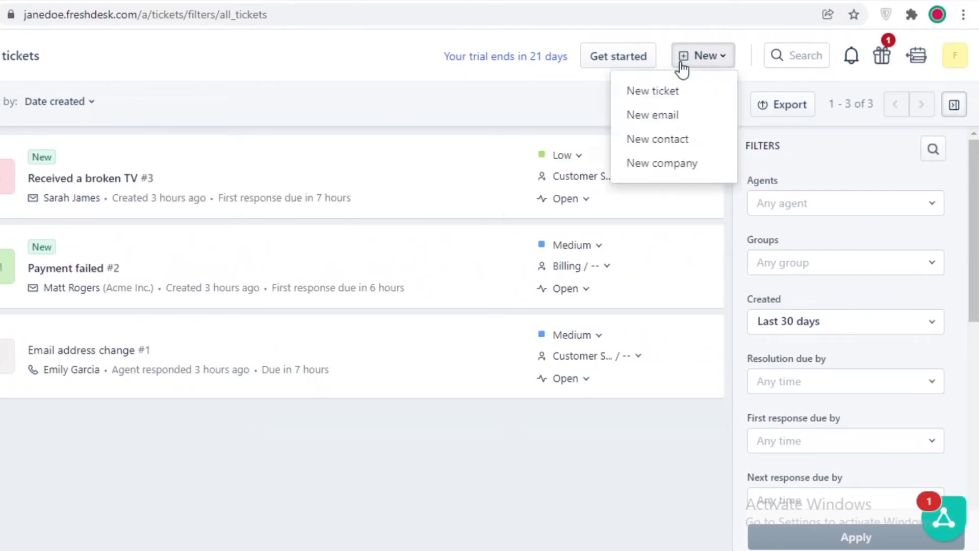
left_click(677, 91)
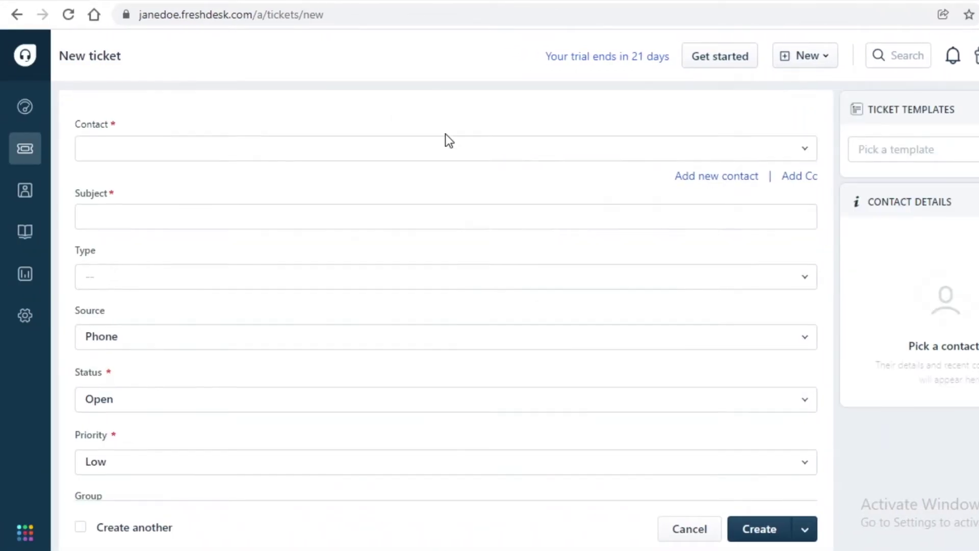
scroll(455, 152, "down", 5)
scroll(460, 151, "up", 5)
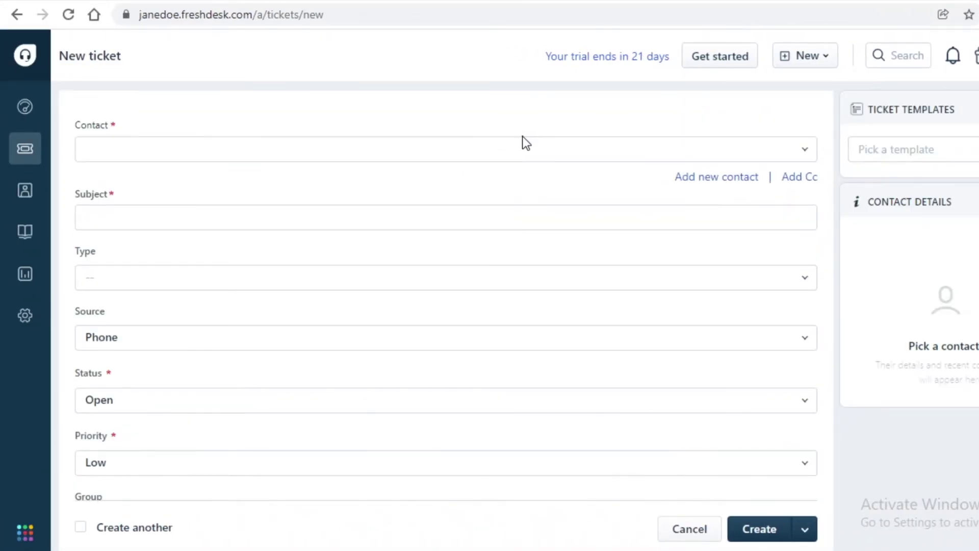
scroll(151, 179, "down", 5)
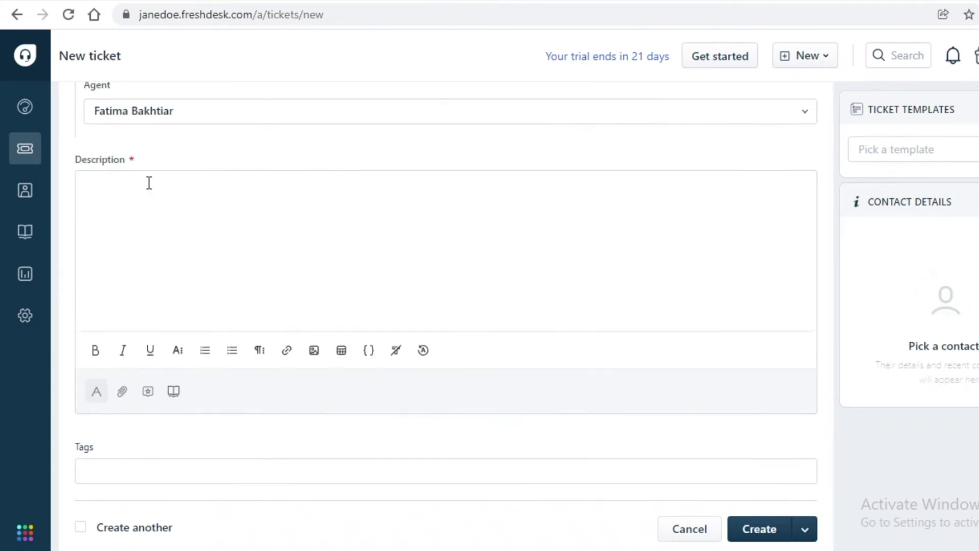
left_click(147, 189)
scroll(148, 188, "up", 5)
scroll(357, 151, "down", 5)
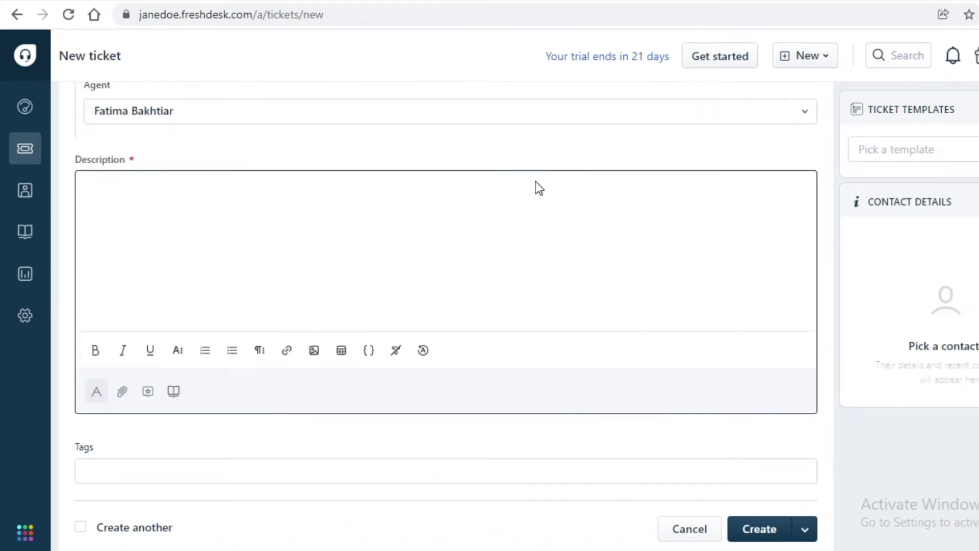
left_click(729, 57)
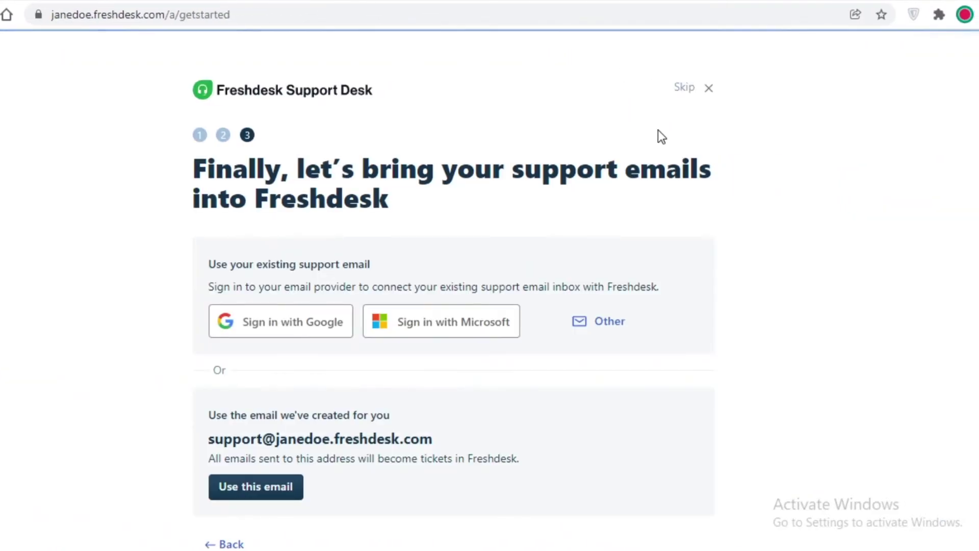
- Skip the support-email setup and start entering the Freshdesk address in a new tab
left_click(709, 88)
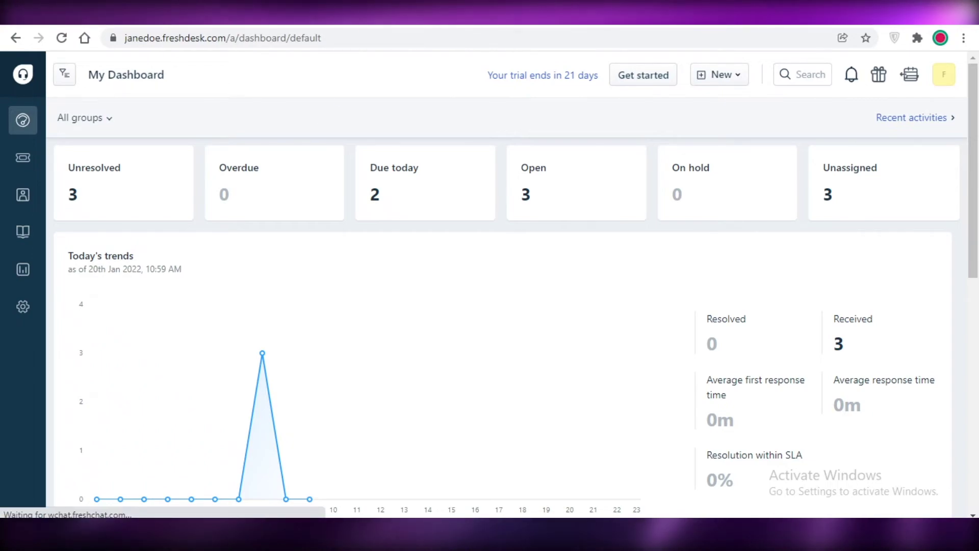
key("ctrl+t")
type("freshdesk.com/pricing")
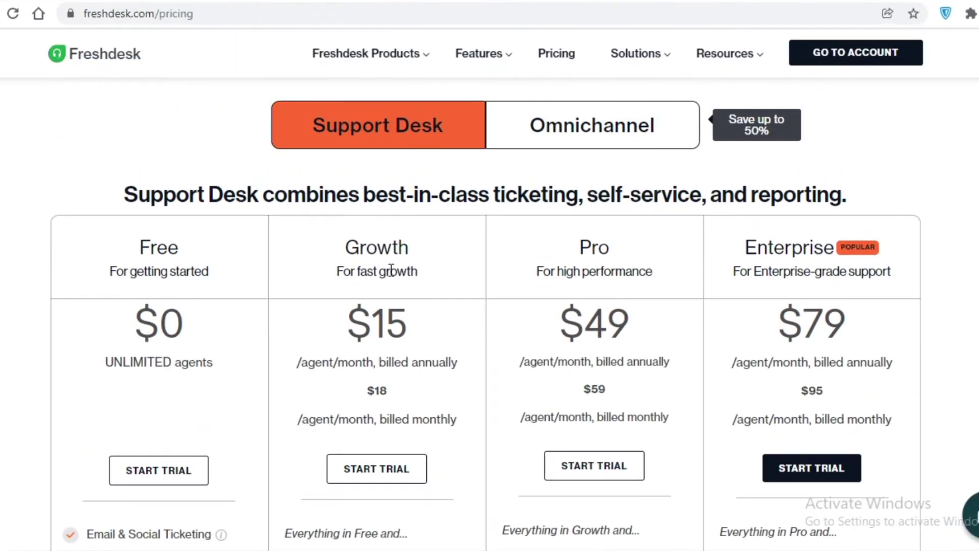
scroll(389, 274, "down", 3)
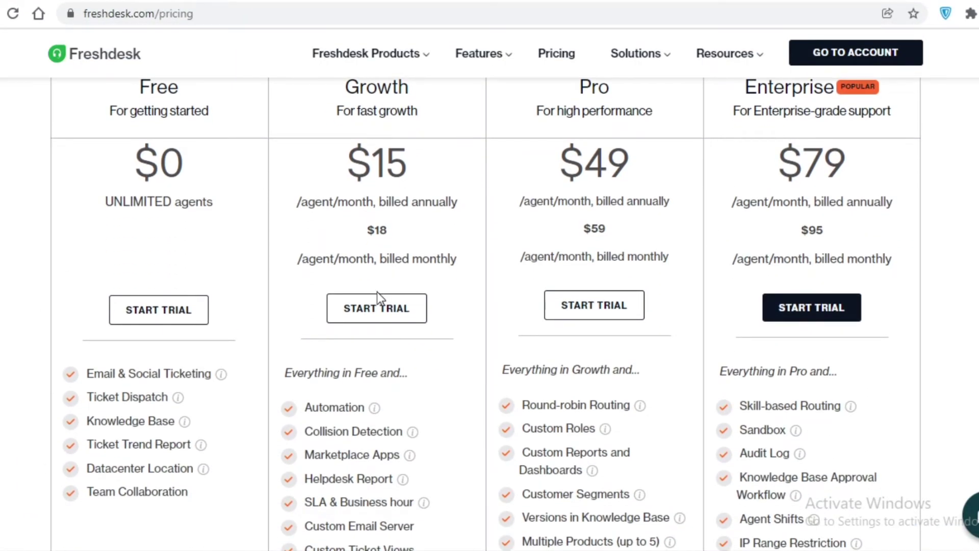
scroll(377, 296, "up", 2)
scroll(376, 299, "down", 2)
scroll(384, 313, "up", 1)
scroll(136, 219, "up", 1)
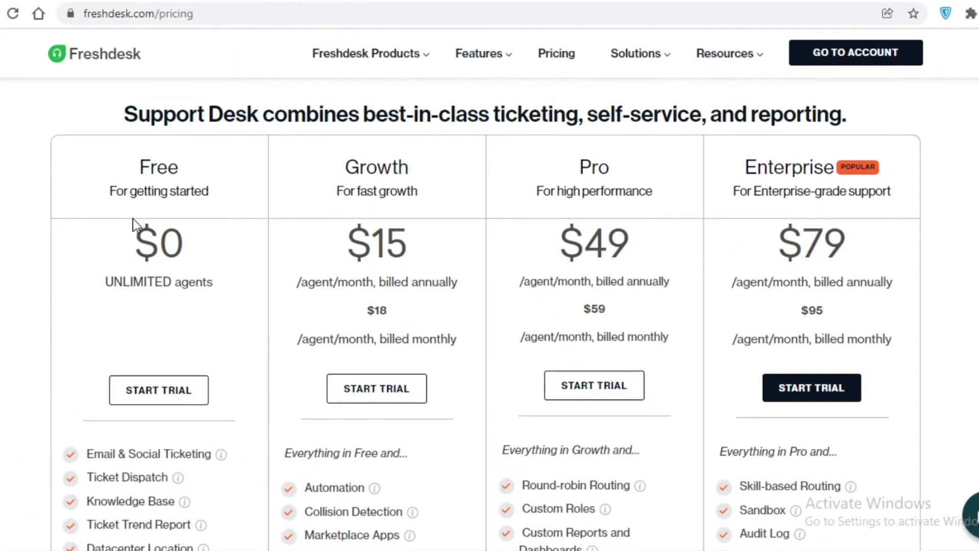
scroll(135, 224, "down", 3)
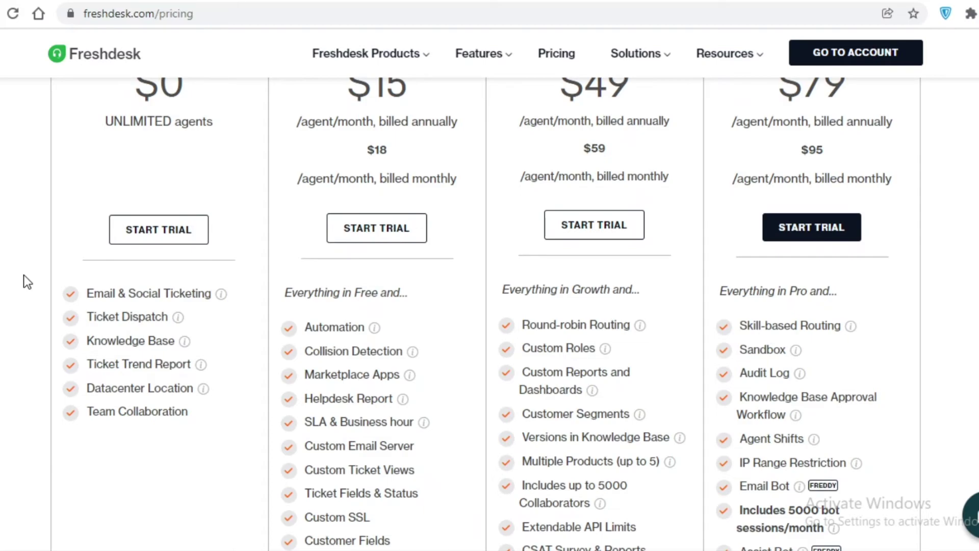
scroll(23, 274, "up", 3)
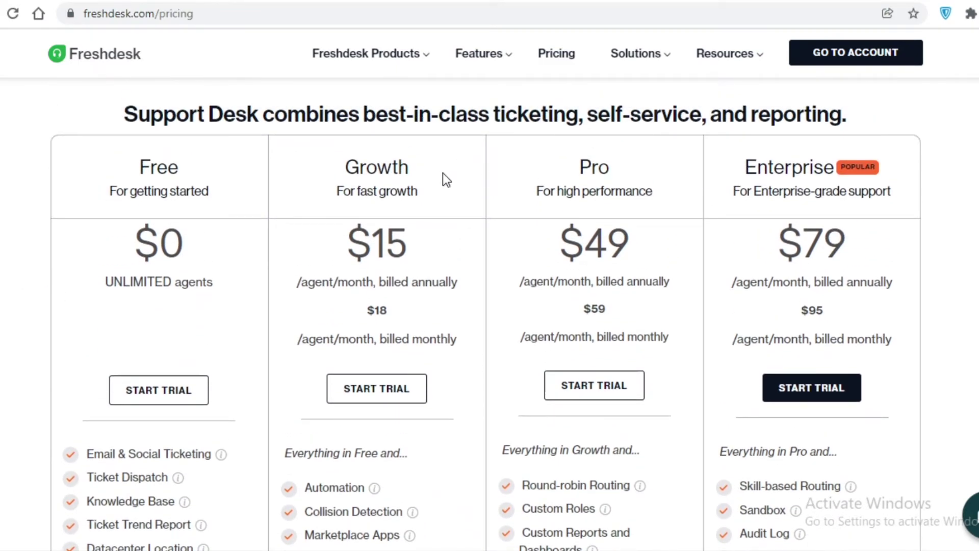
scroll(443, 172, "down", 6)
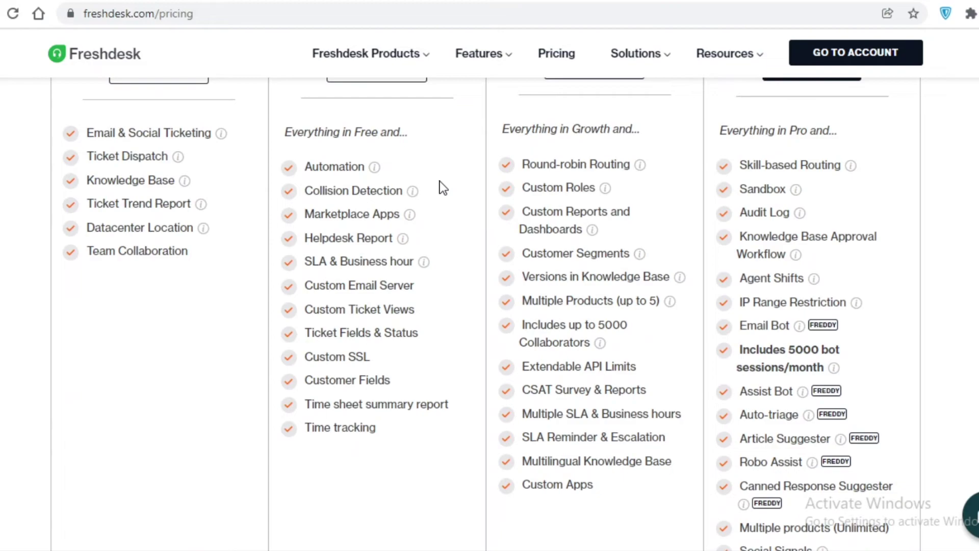
scroll(431, 183, "up", 5)
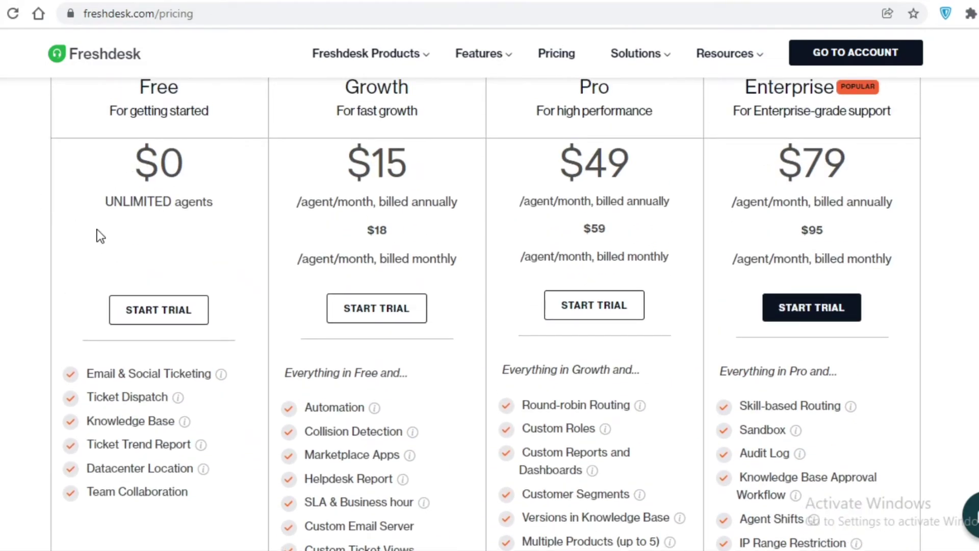
scroll(367, 125, "down", 3)
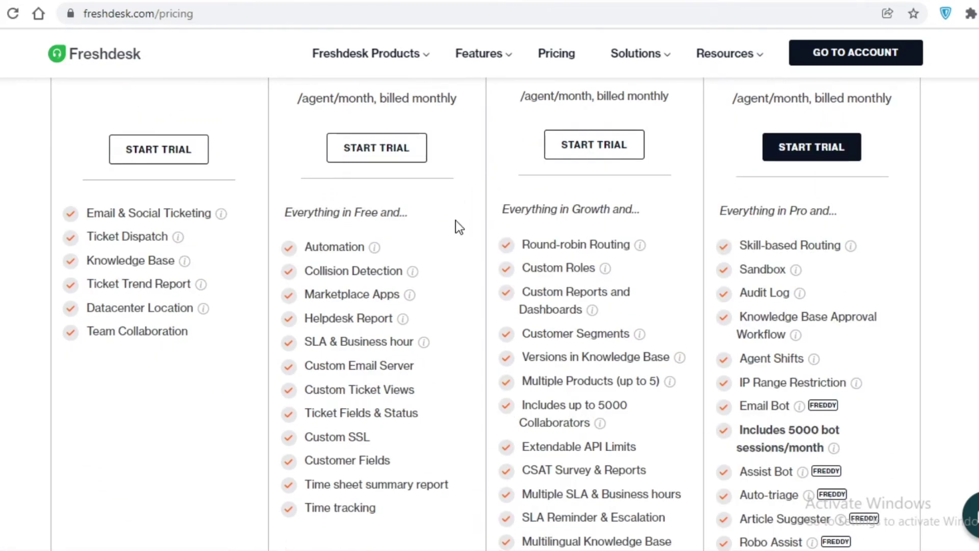
scroll(455, 220, "up", 5)
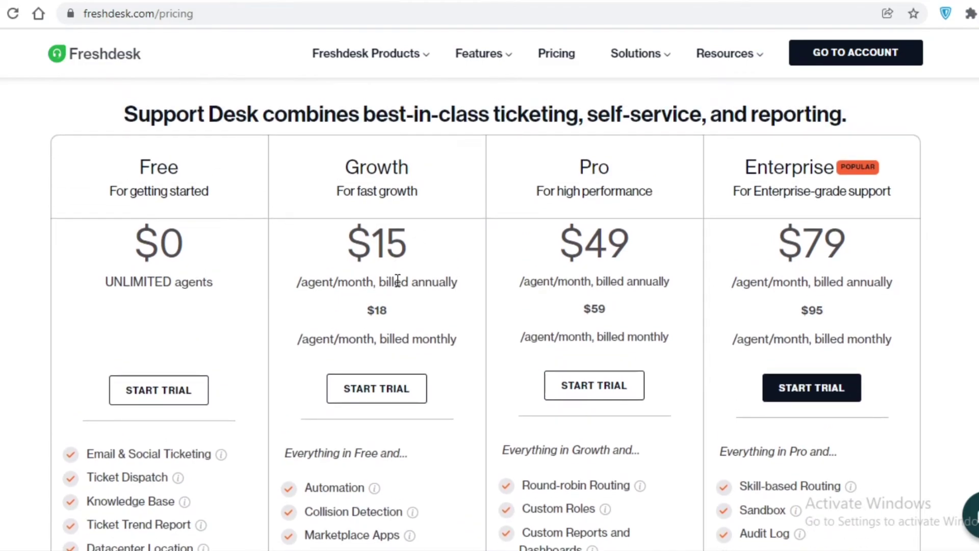
scroll(294, 278, "down", 4)
scroll(298, 277, "up", 4)
scroll(299, 278, "down", 9)
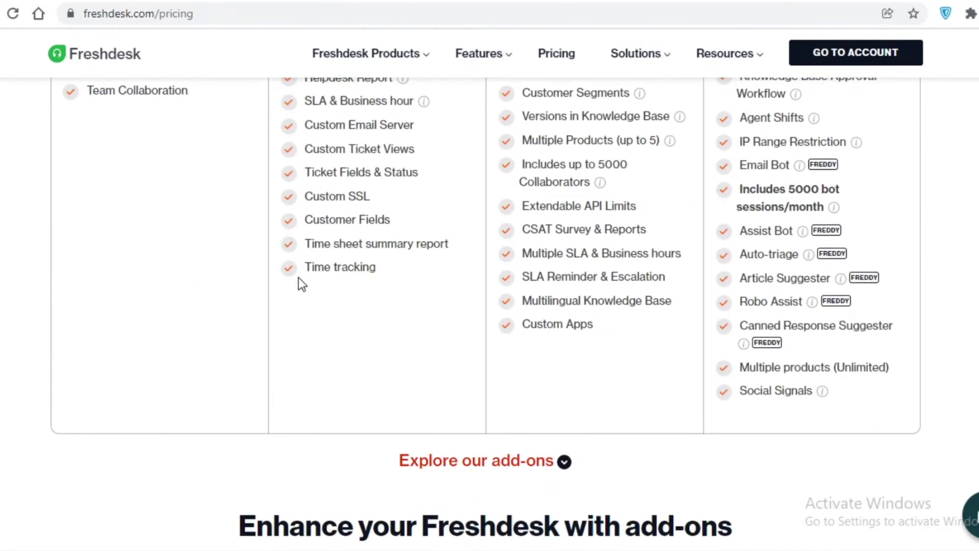
scroll(298, 277, "up", 10)
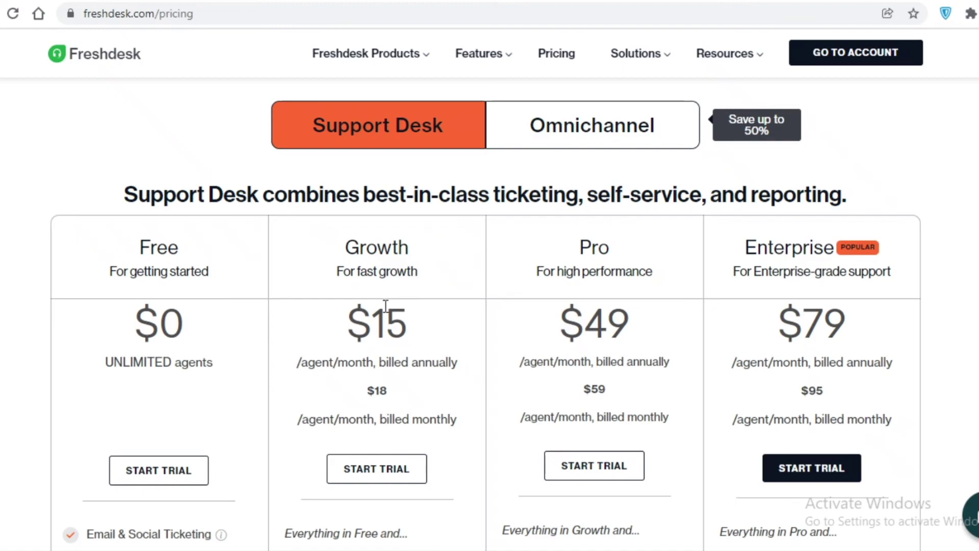
scroll(385, 309, "down", 1)
scroll(385, 308, "down", 1)
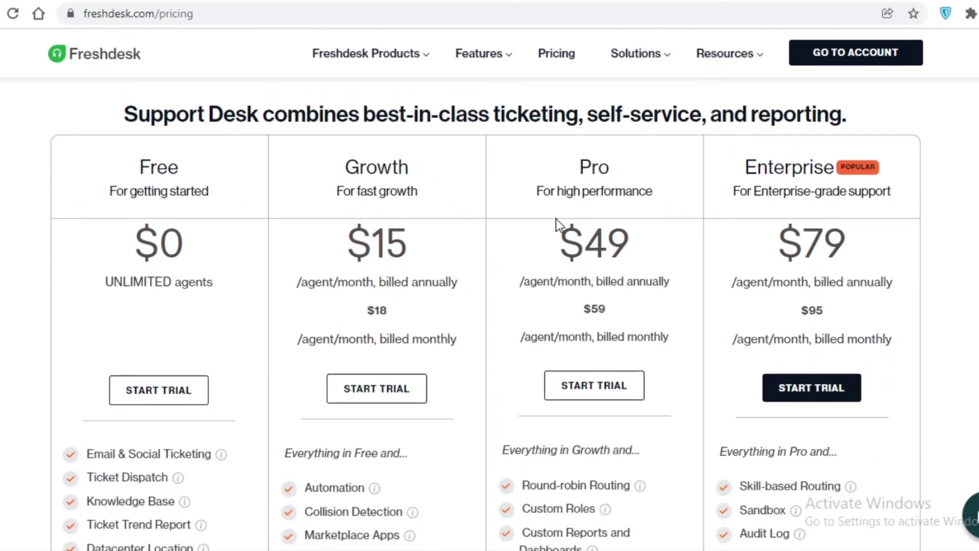
scroll(583, 177, "down", 4)
scroll(583, 178, "up", 4)
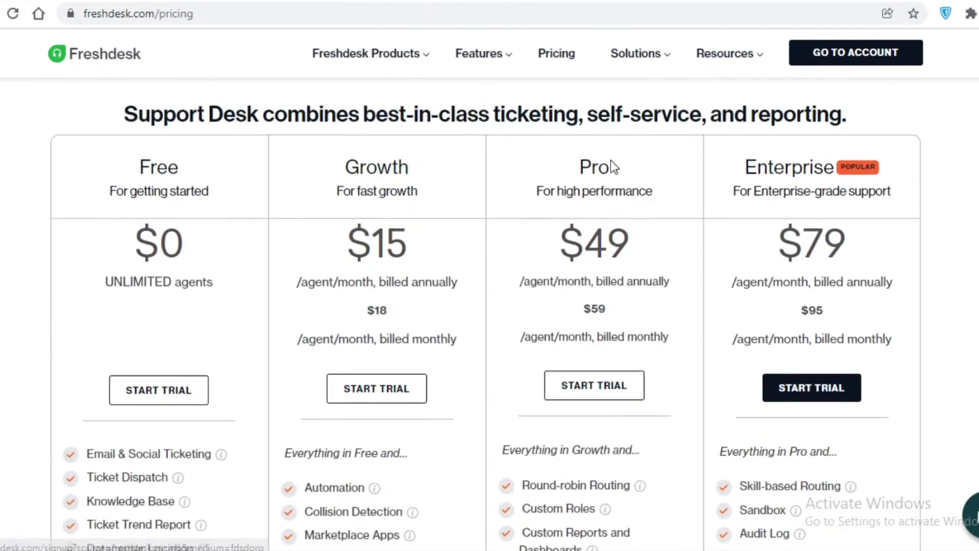
scroll(599, 198, "down", 1)
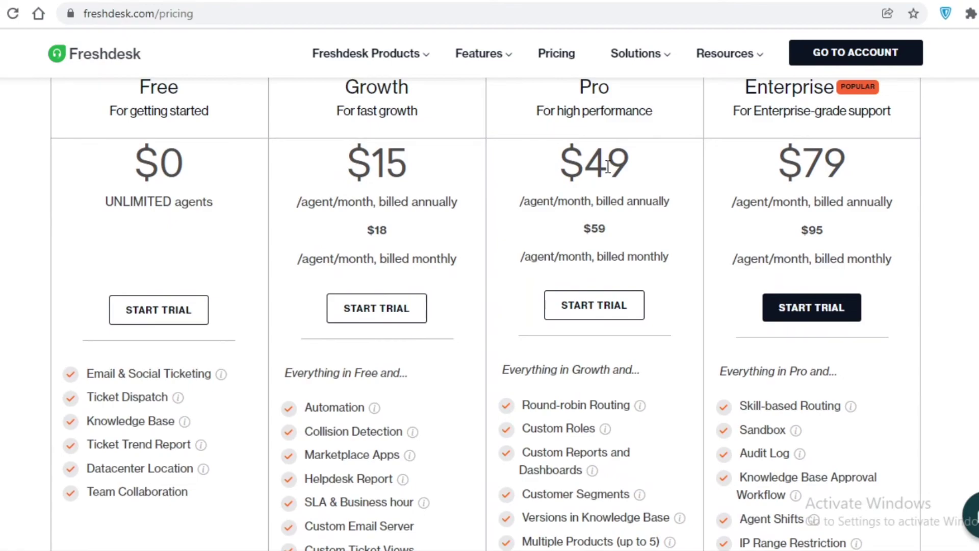
scroll(607, 167, "down", 9)
scroll(602, 179, "up", 3)
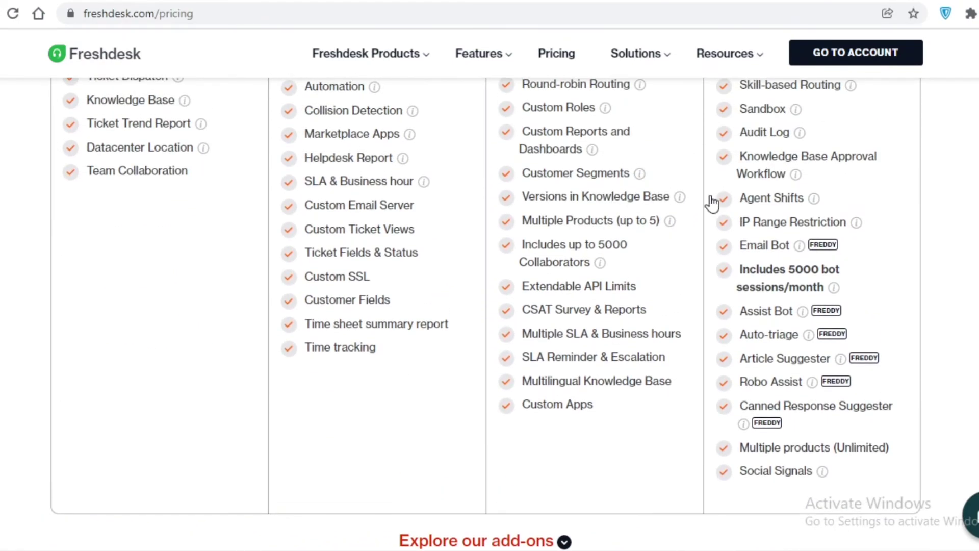
scroll(711, 203, "up", 2)
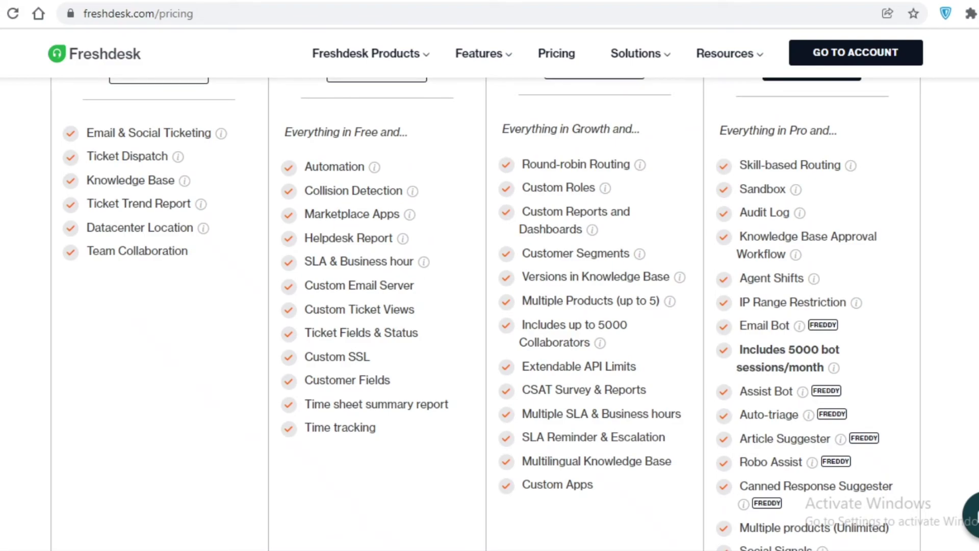
scroll(490, 313, "up", 6)
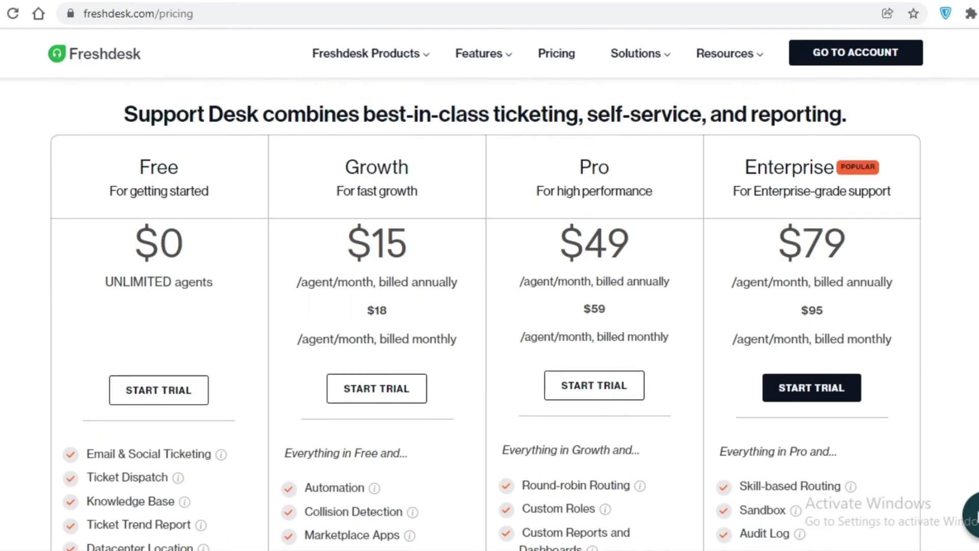
scroll(485, 314, "down", 3)
scroll(485, 314, "up", 1)
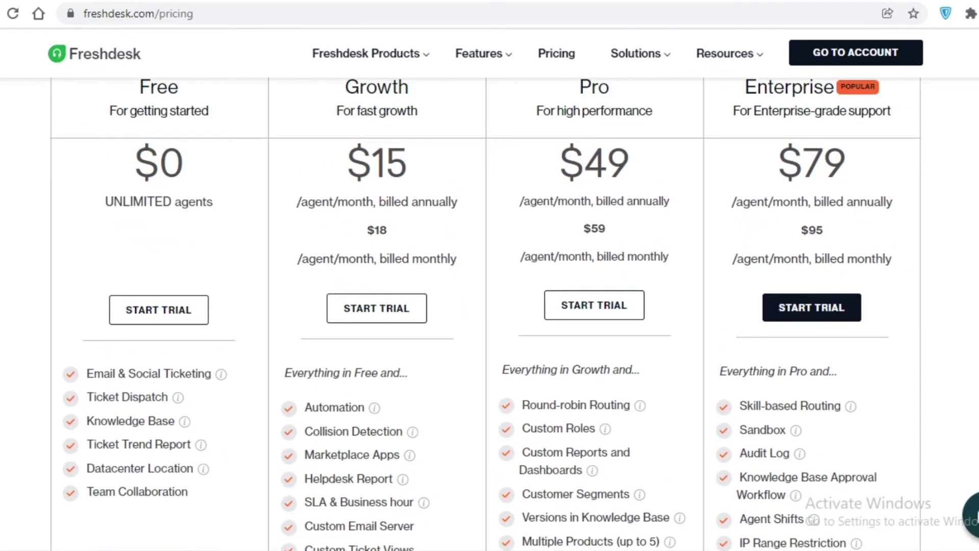
scroll(486, 313, "down", 2)
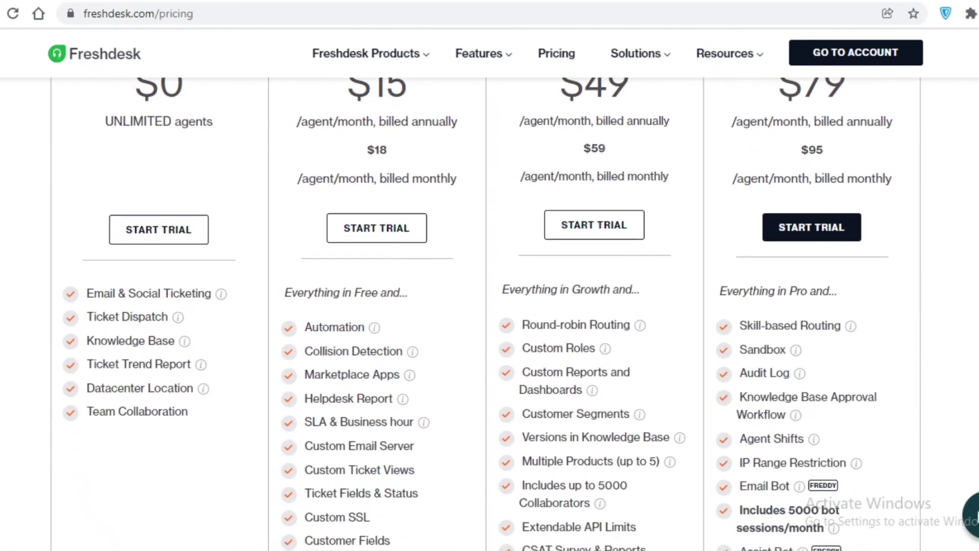
scroll(929, 191, "up", 3)
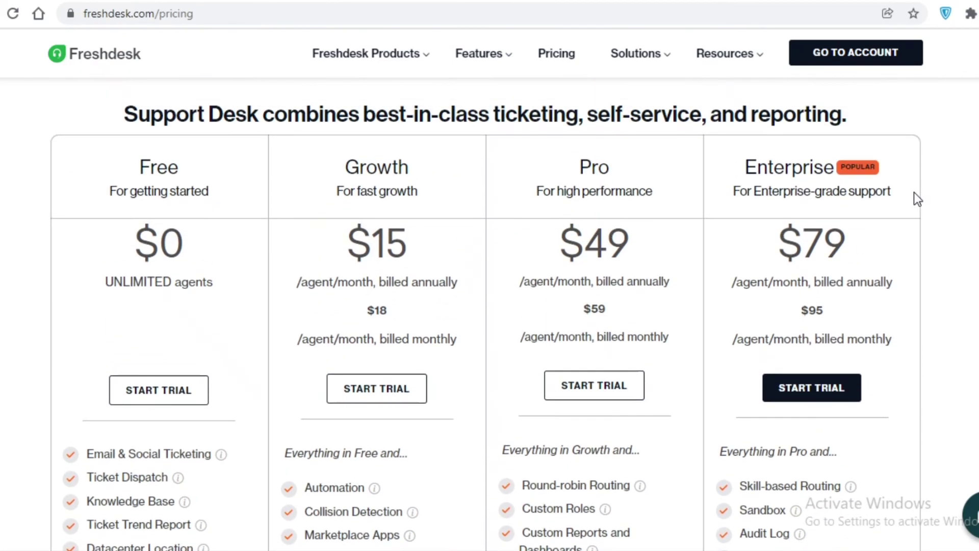
scroll(914, 193, "down", 2)
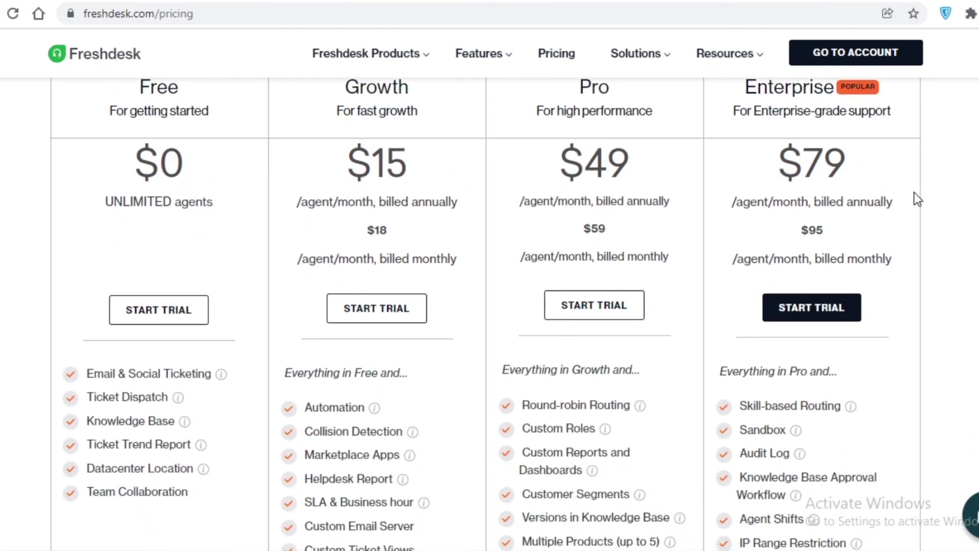
scroll(914, 193, "down", 5)
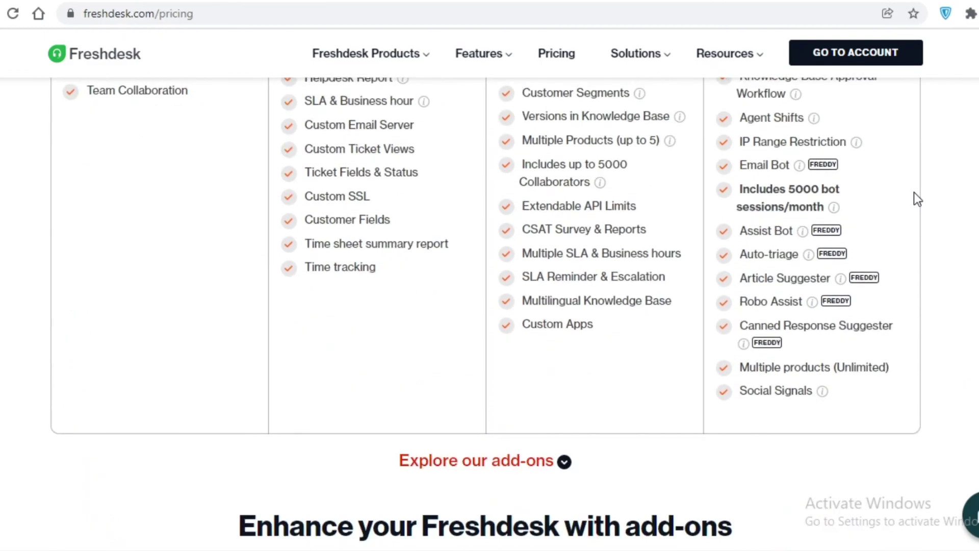
scroll(914, 194, "up", 1)
scroll(915, 198, "up", 1)
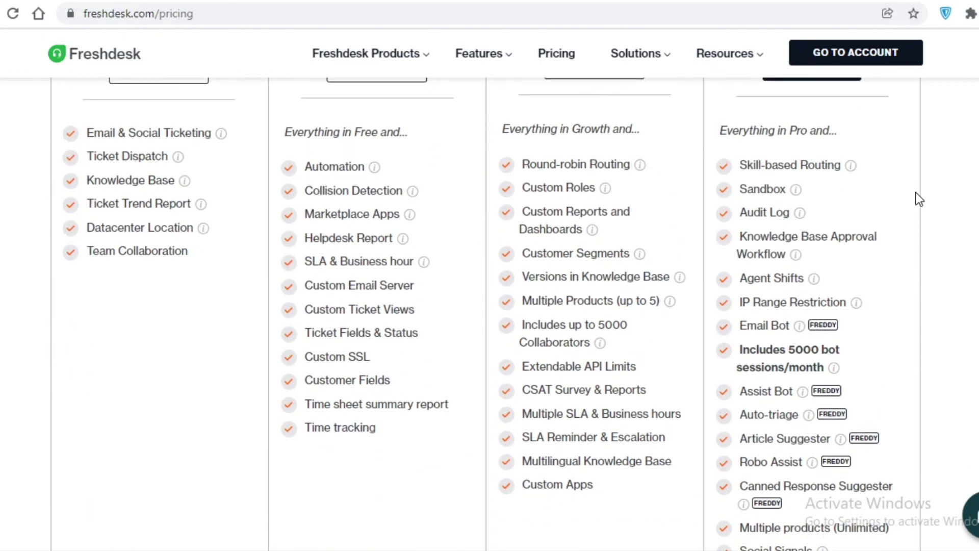
scroll(919, 199, "down", 1)
scroll(916, 194, "up", 1)
scroll(913, 195, "up", 8)
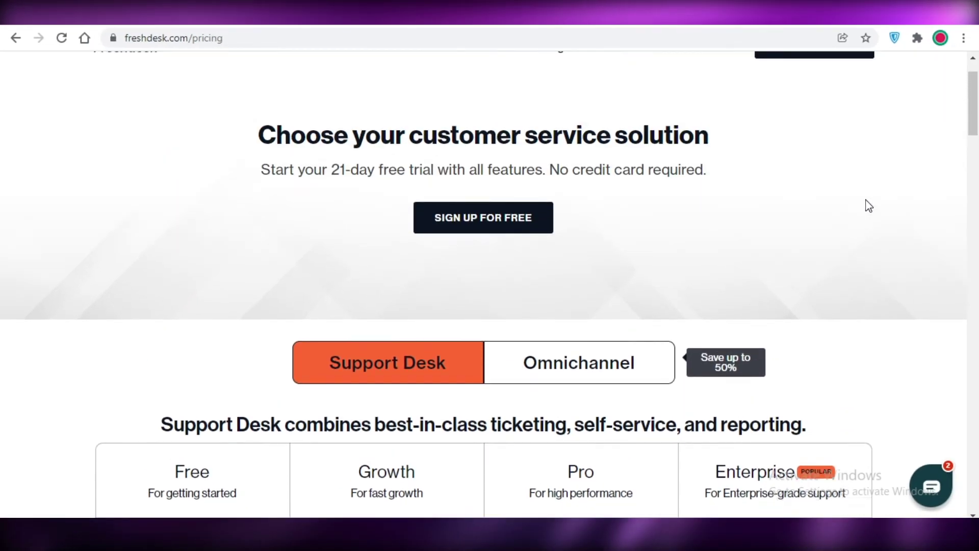
- Go from the pricing page to the Freshworks homepage and scroll through its product areas
scroll(869, 205, "up", 1)
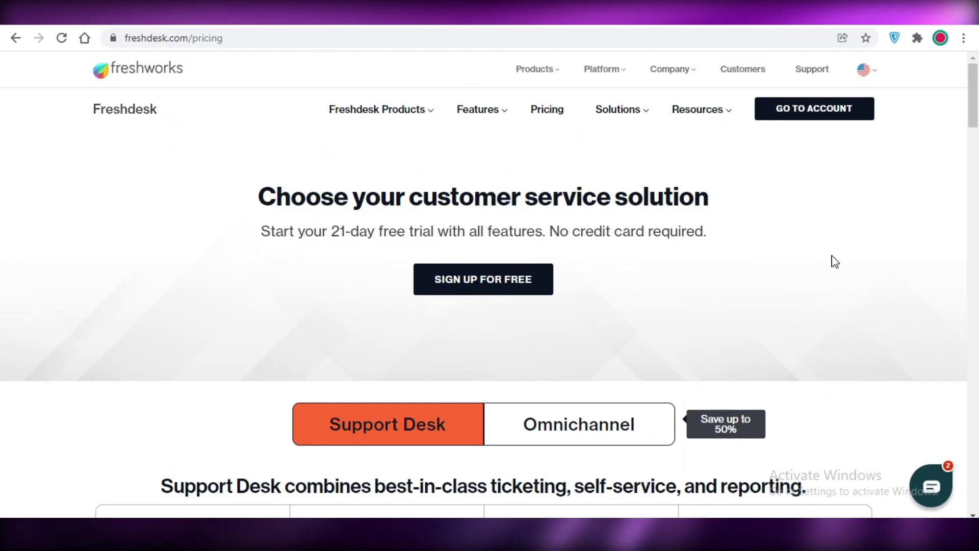
left_click(154, 82)
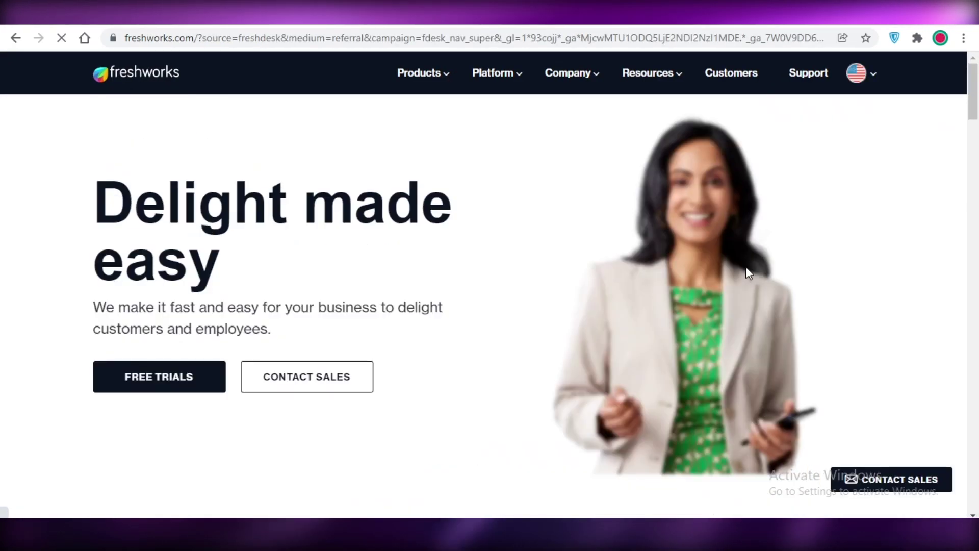
scroll(746, 277, "down", 10)
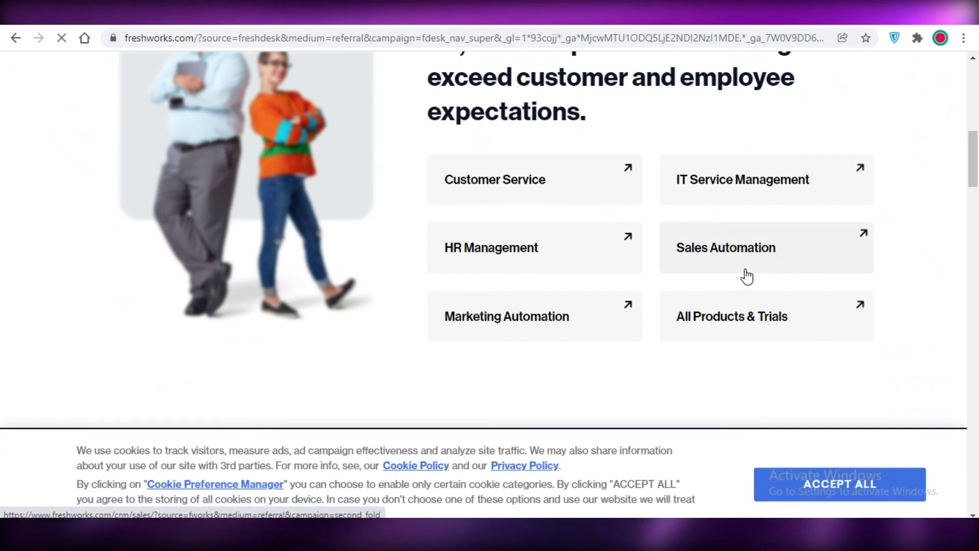
scroll(536, 240, "up", 10)
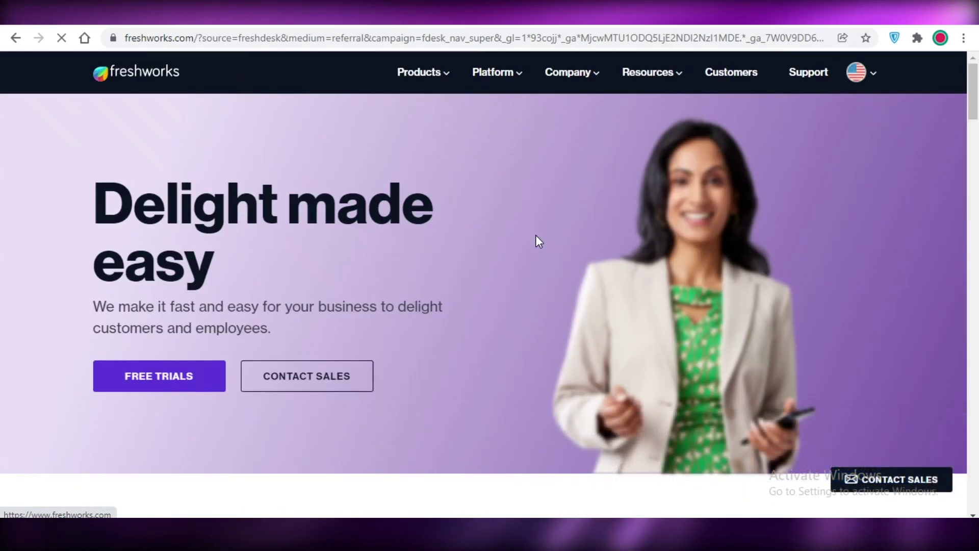
scroll(535, 237, "down", 5)
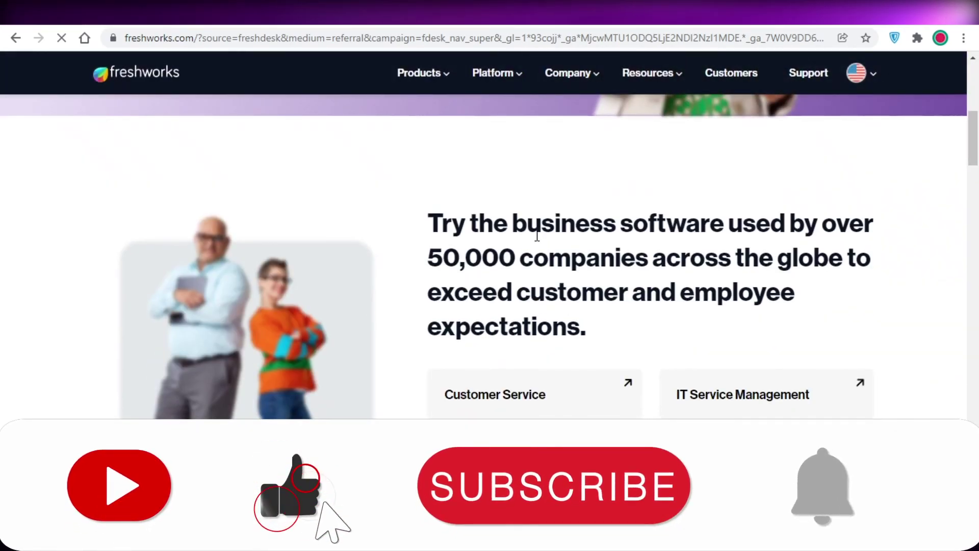